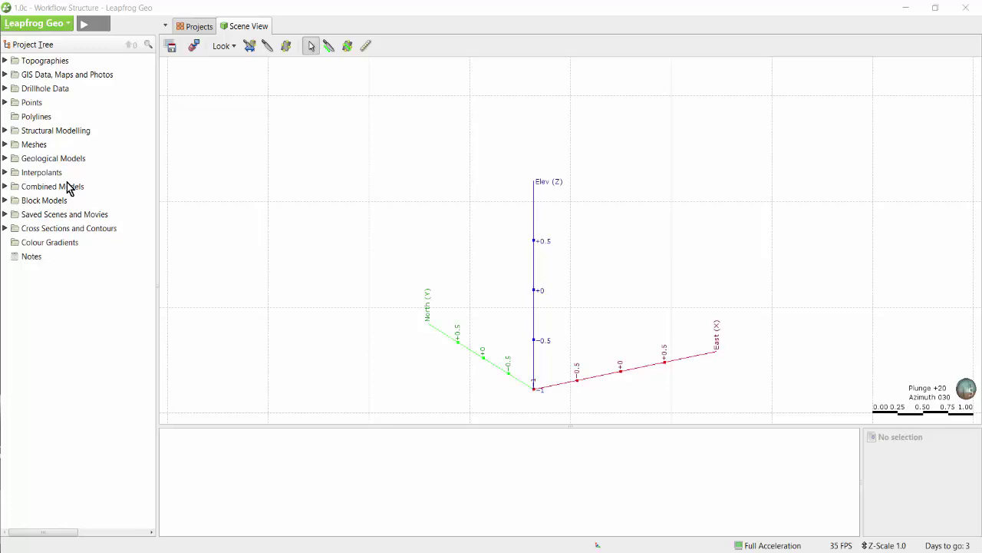
Check the Points context menu, then expand the Drillhole Data tables and collapse them again
{"action": "right_click", "coordinate": [58, 106]}
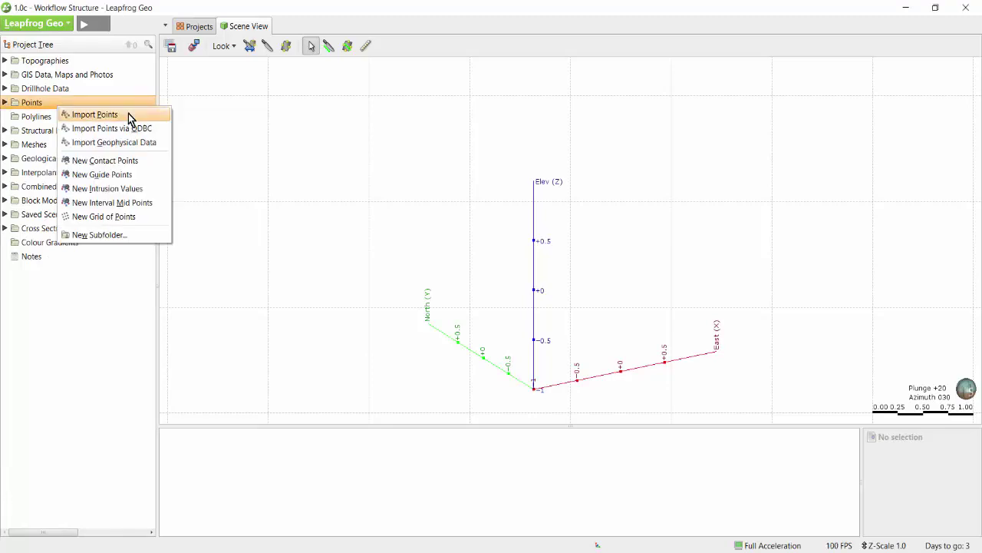
{"action": "left_click", "coordinate": [215, 118]}
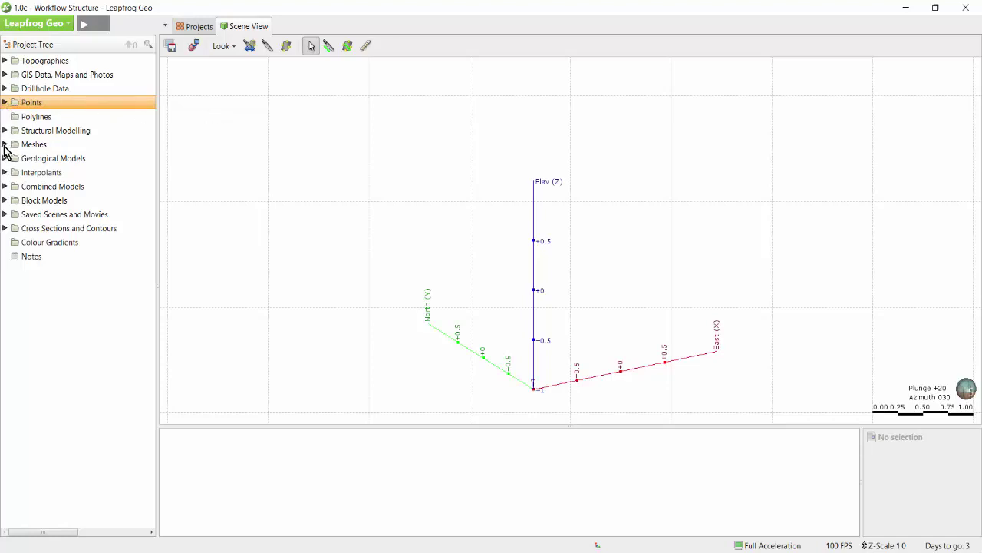
{"action": "left_click", "coordinate": [4, 88]}
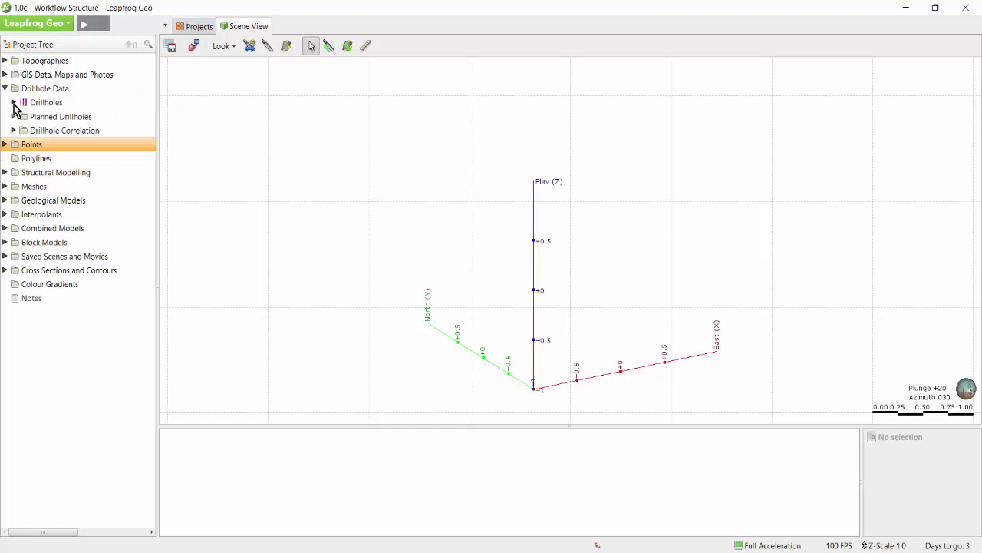
{"action": "left_click", "coordinate": [13, 102]}
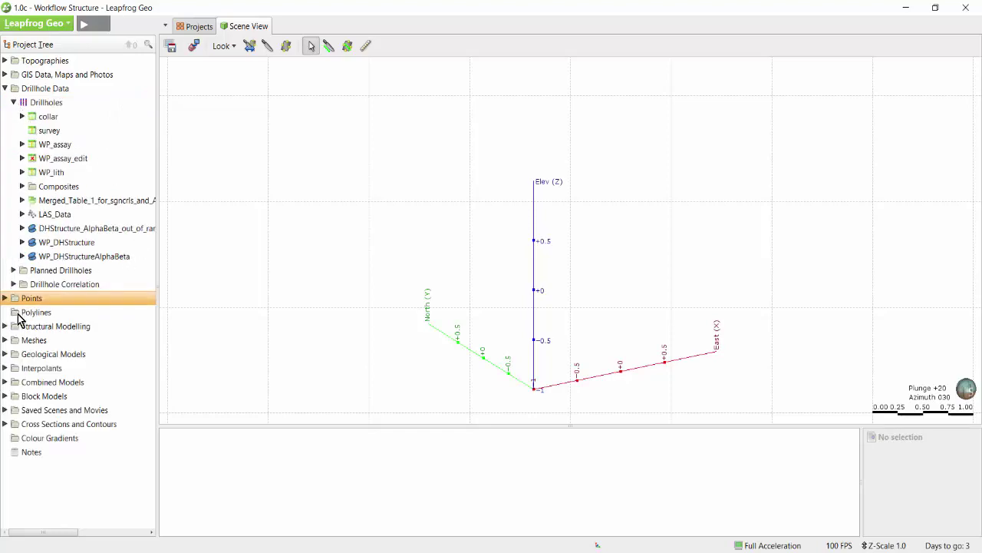
{"action": "left_click", "coordinate": [22, 316]}
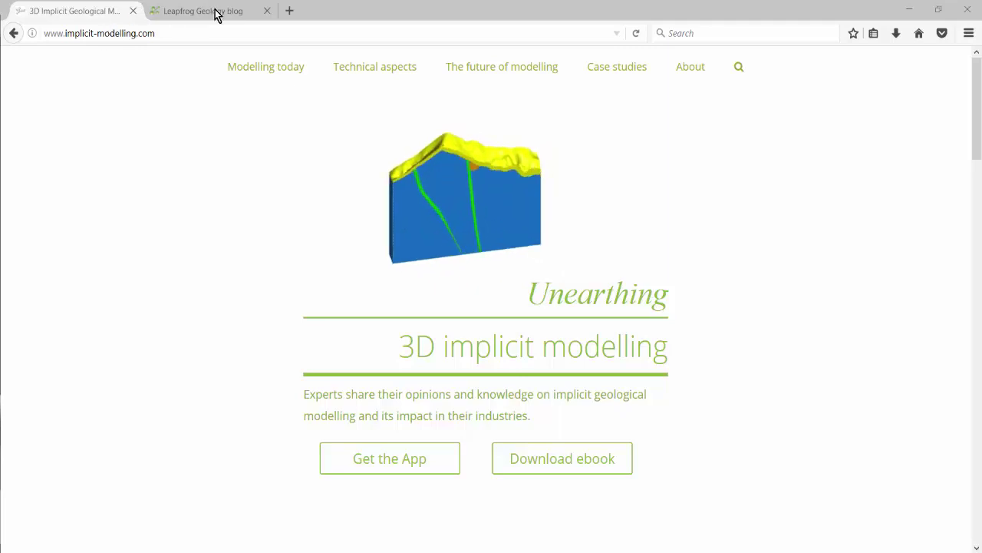
Switch to the Leapfrog Geology blog page in Firefox
{"action": "left_click", "coordinate": [185, 12]}
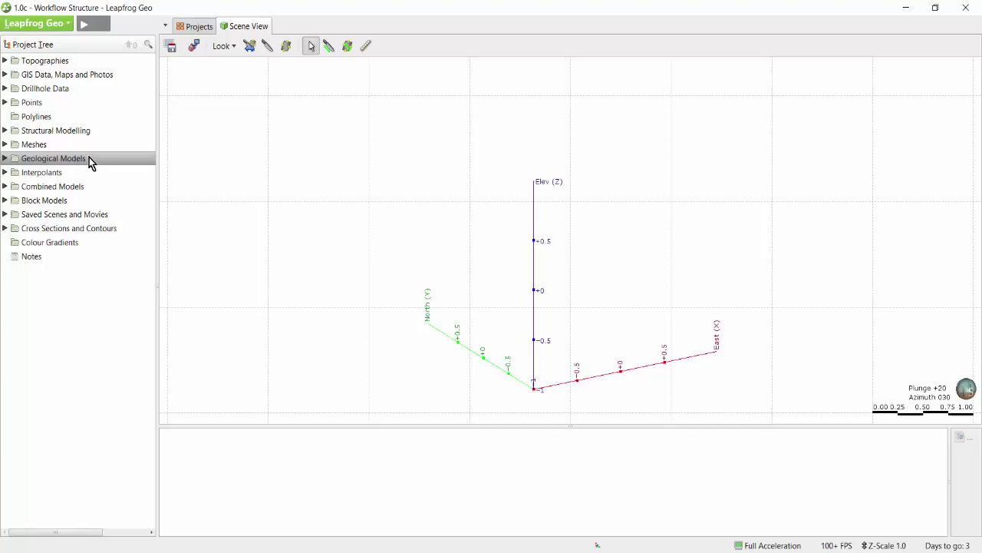
Expand Wolfpass GM updated blastholes with its Surface Chronology, Output Volumes and Drillhole Data
{"action": "left_click", "coordinate": [5, 159]}
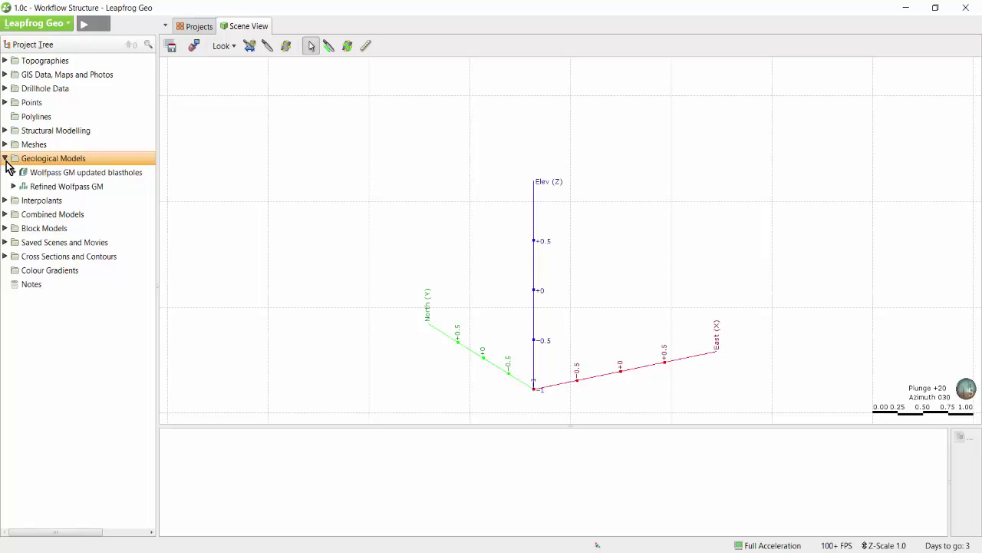
{"action": "left_click", "coordinate": [13, 172]}
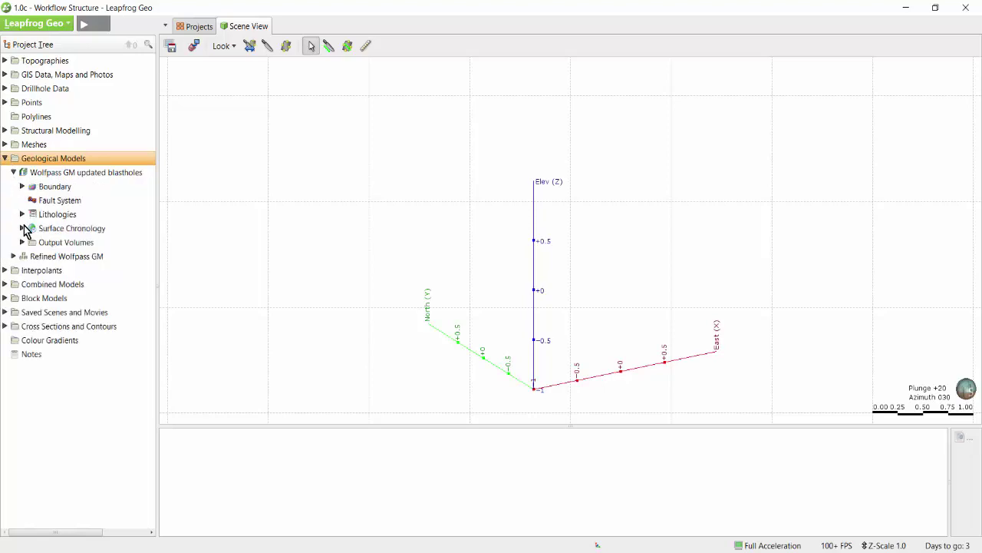
{"action": "left_click", "coordinate": [22, 228]}
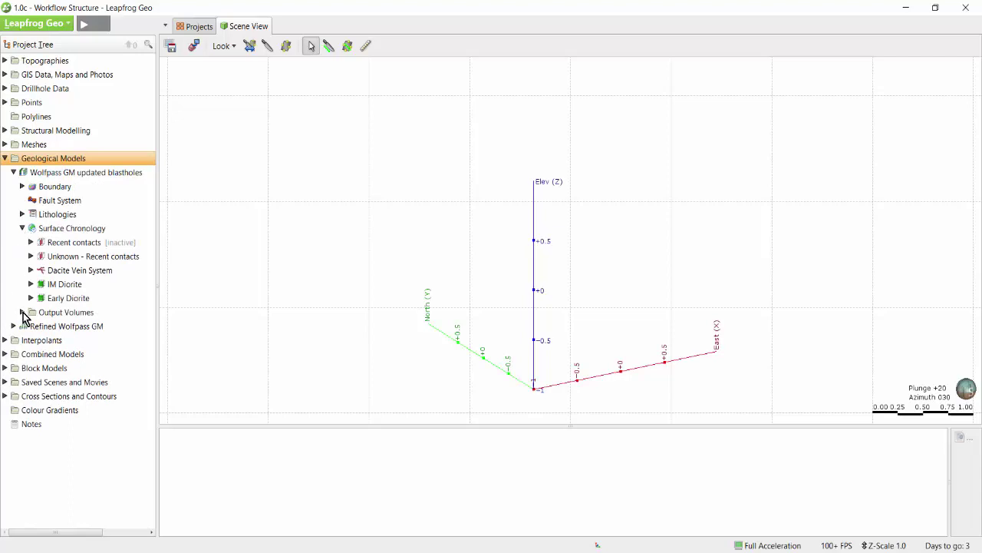
{"action": "left_click", "coordinate": [22, 312]}
{"action": "left_click", "coordinate": [4, 89]}
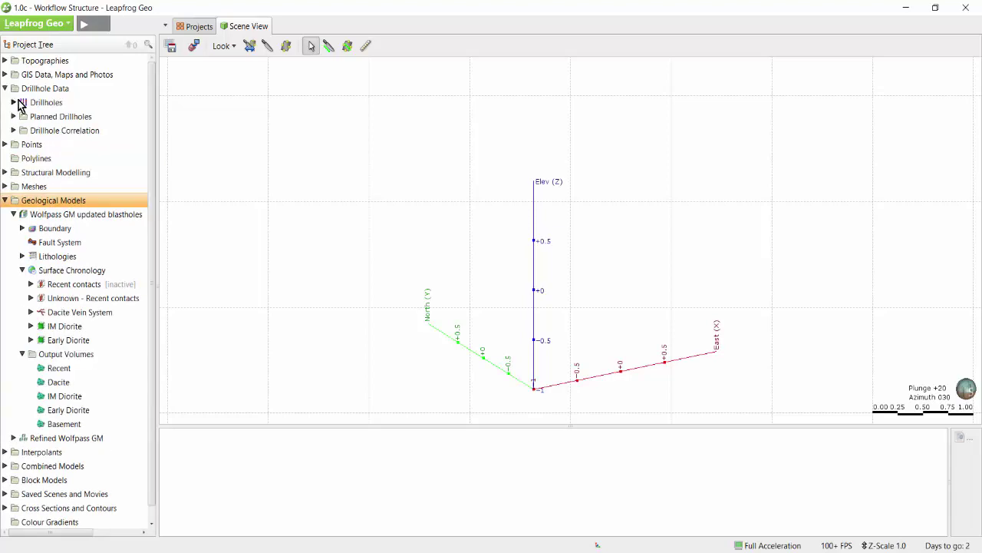
Show WP_lith, Unknown - Recent and Dacite Vein System contacts, and confirm the chronology
{"action": "left_click", "coordinate": [13, 102]}
{"action": "left_click_drag", "start_coordinate": [52, 158], "coordinate": [292, 197]}
{"action": "left_click_drag", "start_coordinate": [73, 424], "coordinate": [321, 330]}
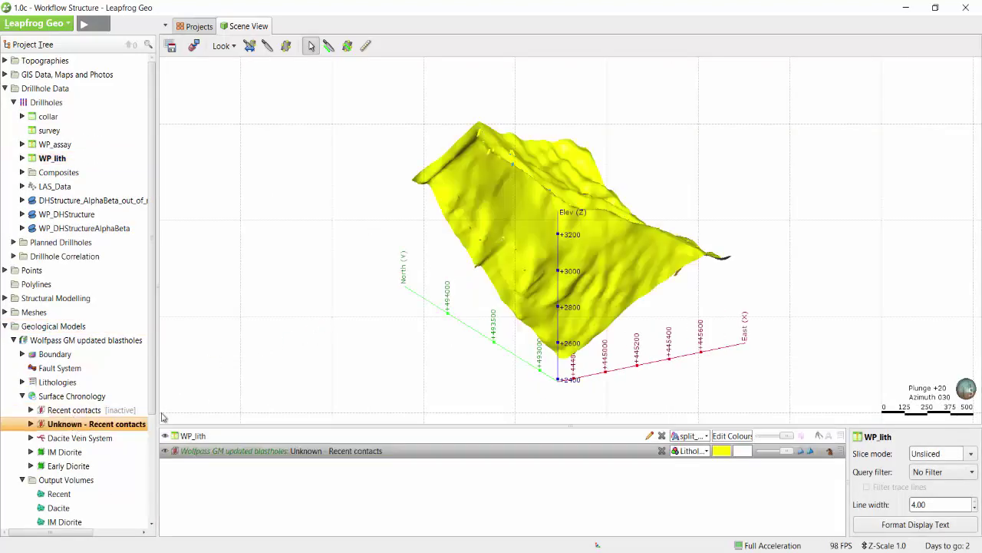
{"action": "left_click_drag", "start_coordinate": [89, 439], "coordinate": [339, 317]}
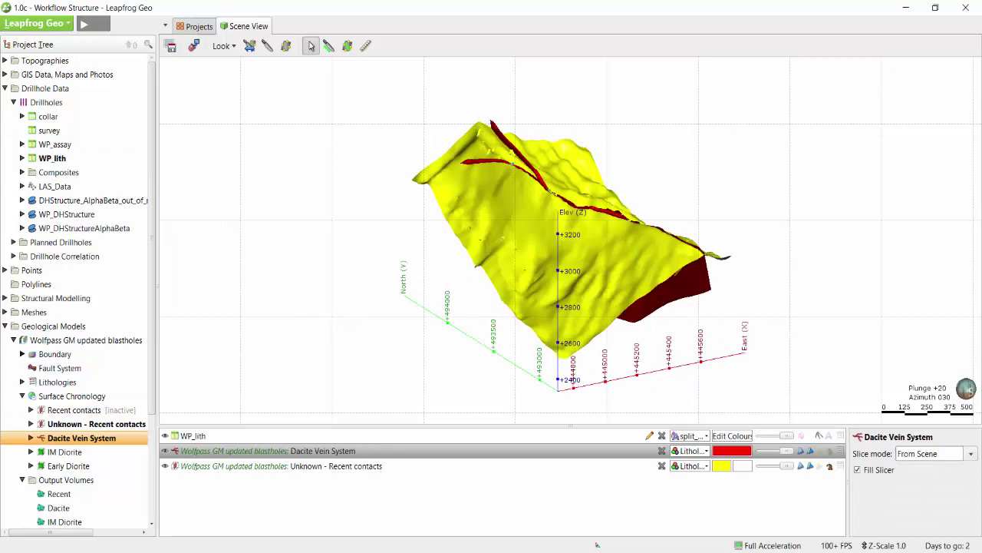
{"action": "left_click_drag", "start_coordinate": [491, 222], "coordinate": [314, 325]}
{"action": "double_click", "coordinate": [92, 396]}
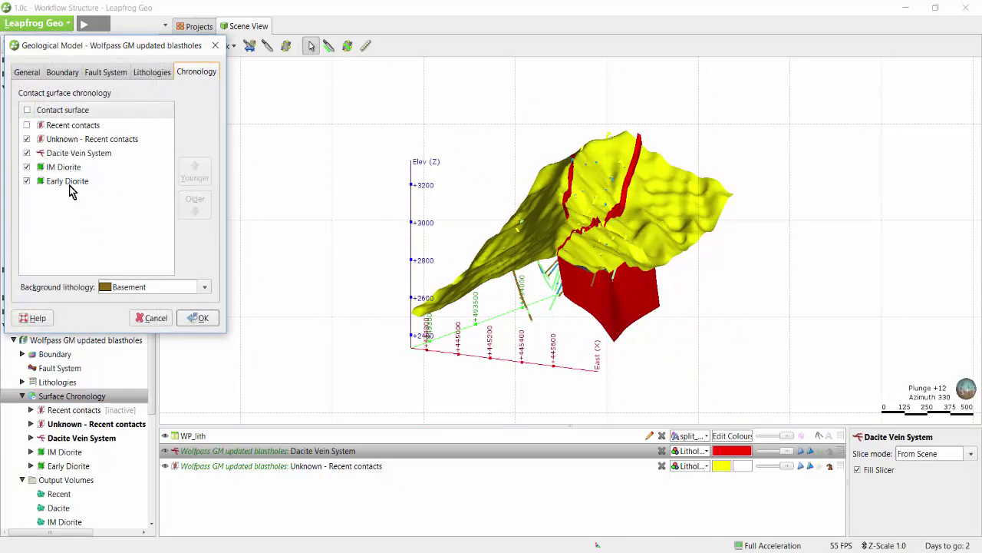
{"action": "left_click", "coordinate": [192, 322]}
Add all five output volumes to the scene and slice through the model
{"action": "scroll", "coordinate": [57, 483], "scroll_direction": "down", "scroll_amount": 4}
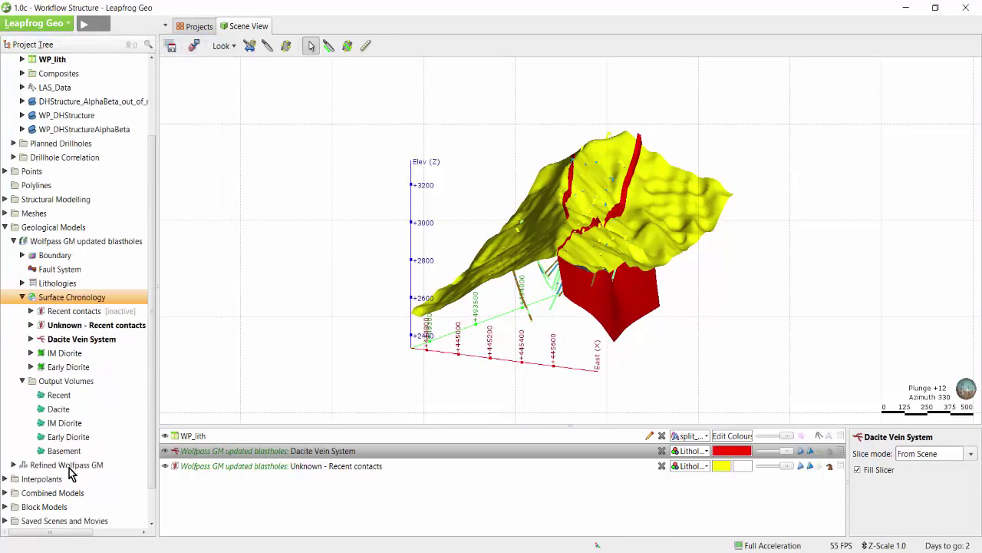
{"action": "left_click", "coordinate": [95, 338]}
{"action": "left_click_drag", "start_coordinate": [96, 339], "coordinate": [484, 211]}
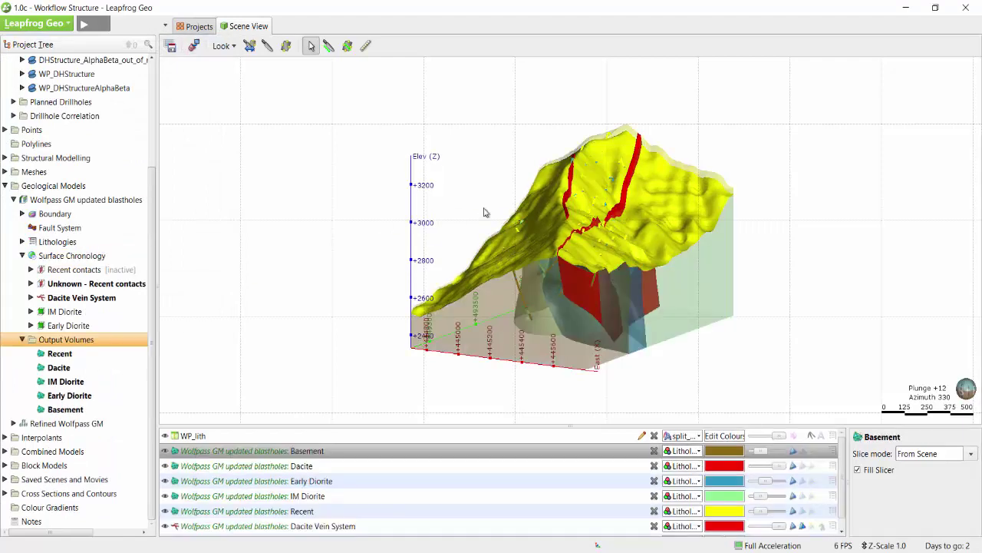
{"action": "key", "text": "d"}
{"action": "left_click_drag", "start_coordinate": [417, 232], "coordinate": [717, 230]}
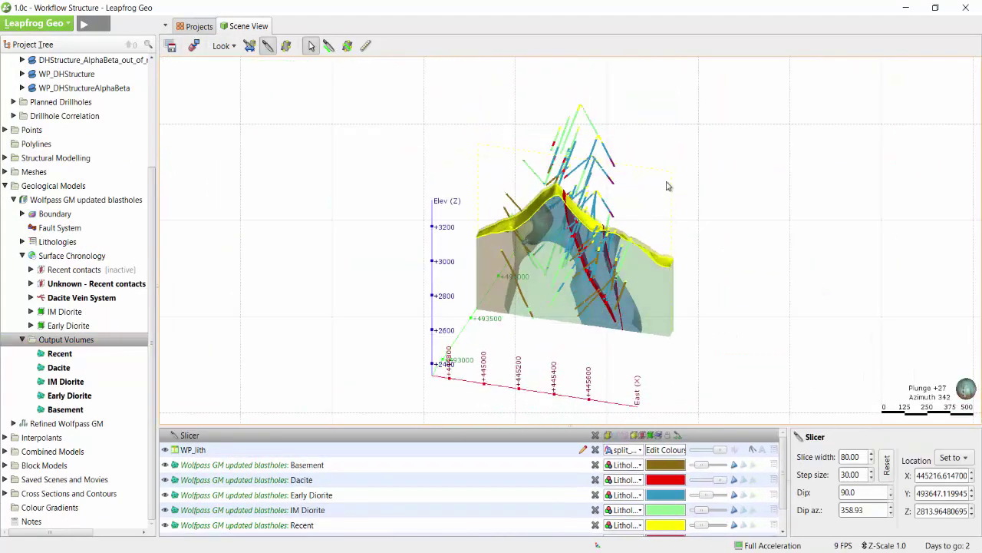
{"action": "left_click_drag", "start_coordinate": [741, 333], "coordinate": [668, 307]}
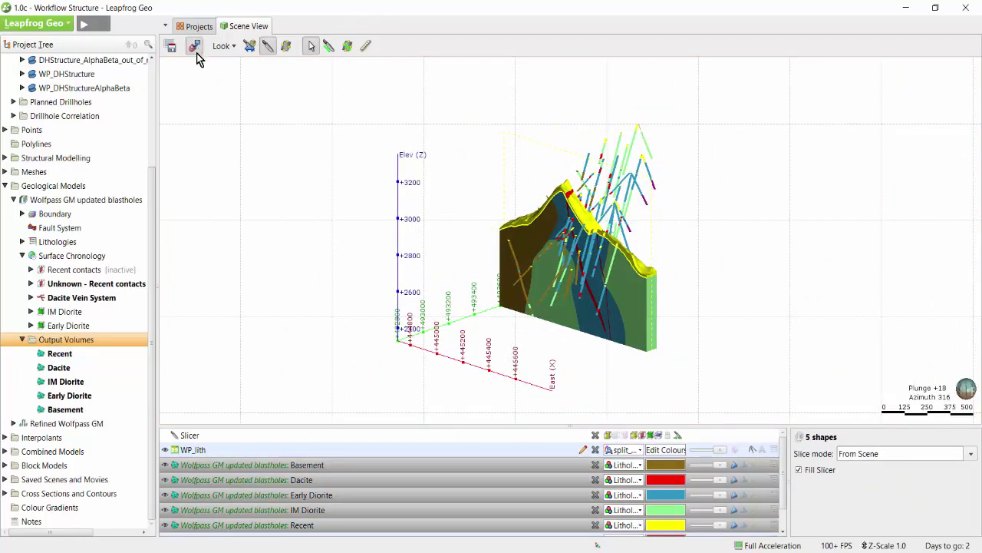
Clear the scene, collapse Geological Models, and display the AU_gpt interpolant's seven grade shells
{"action": "left_click", "coordinate": [193, 46]}
{"action": "left_click", "coordinate": [5, 186]}
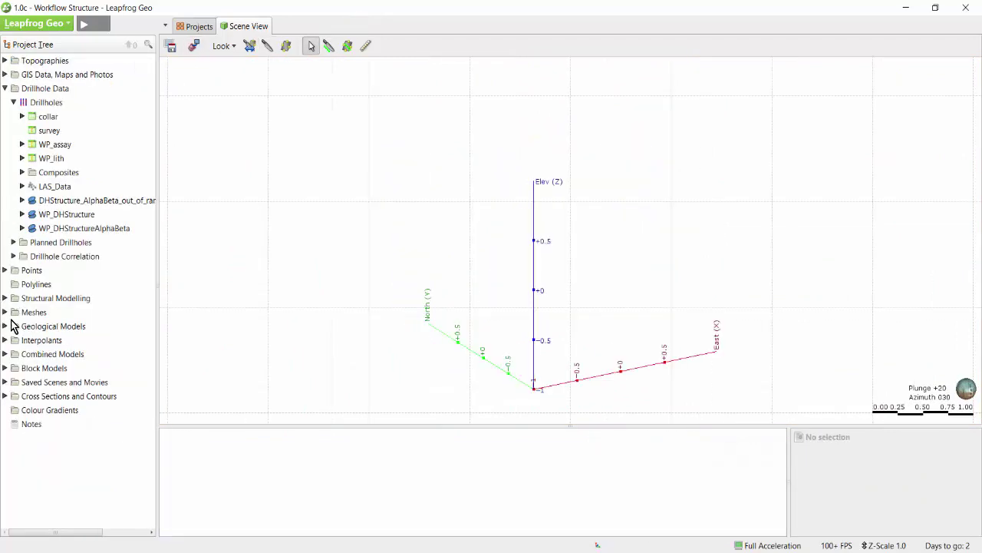
{"action": "left_click", "coordinate": [5, 340]}
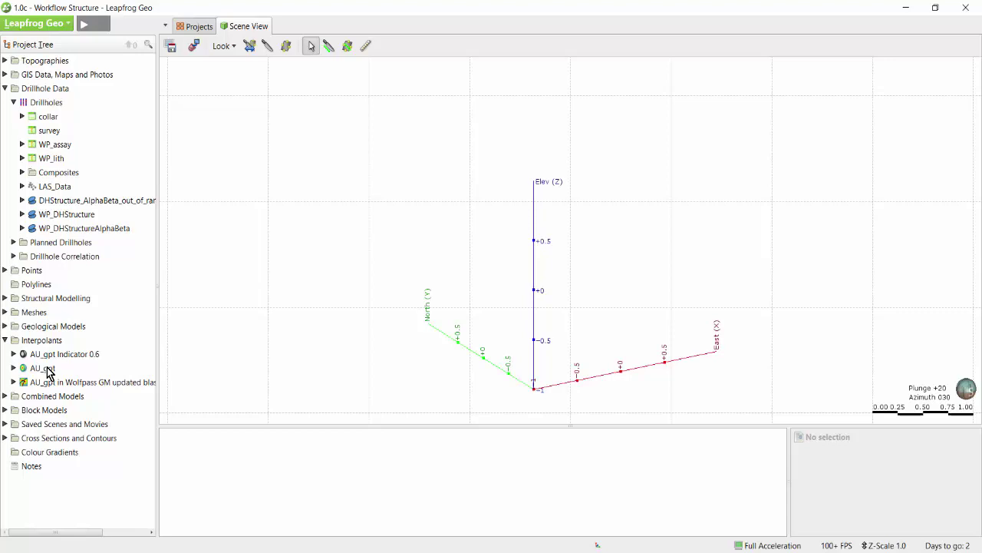
{"action": "left_click_drag", "start_coordinate": [43, 368], "coordinate": [365, 260]}
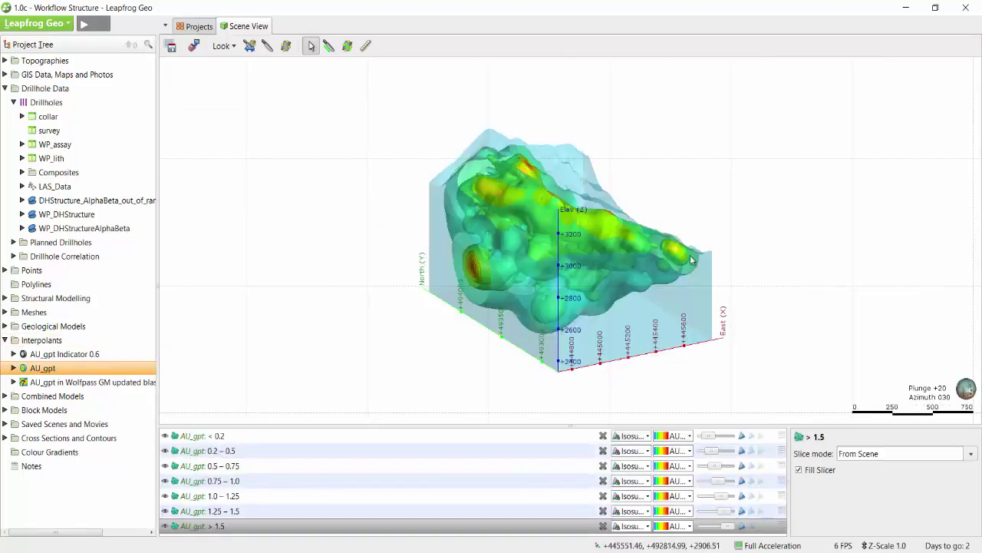
{"action": "left_click", "coordinate": [41, 343]}
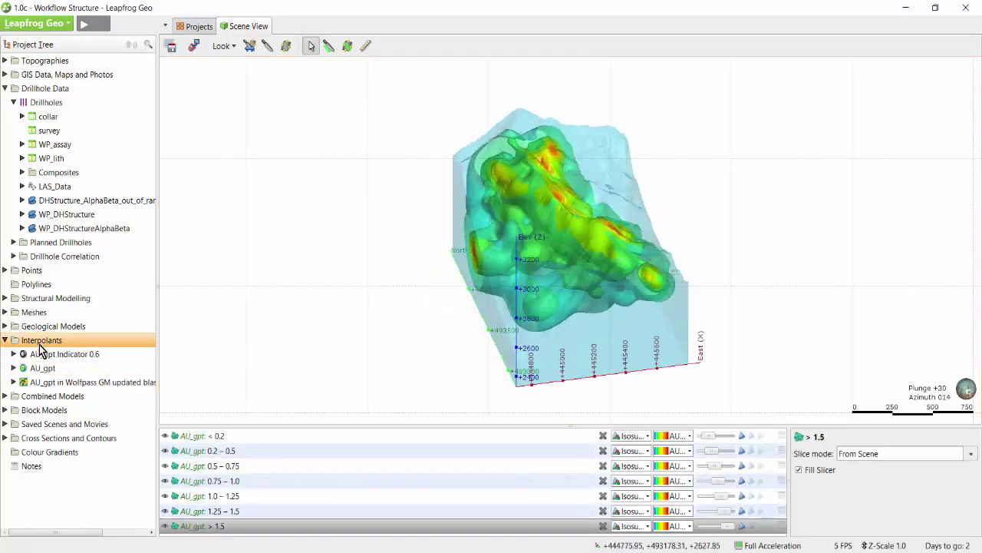
Review AU_gpt's Outputs, Variogram, Trend, Value Transform, Boundary and Values tabs, then cancel unchanged
{"action": "left_click", "coordinate": [41, 372]}
{"action": "double_click", "coordinate": [40, 372]}
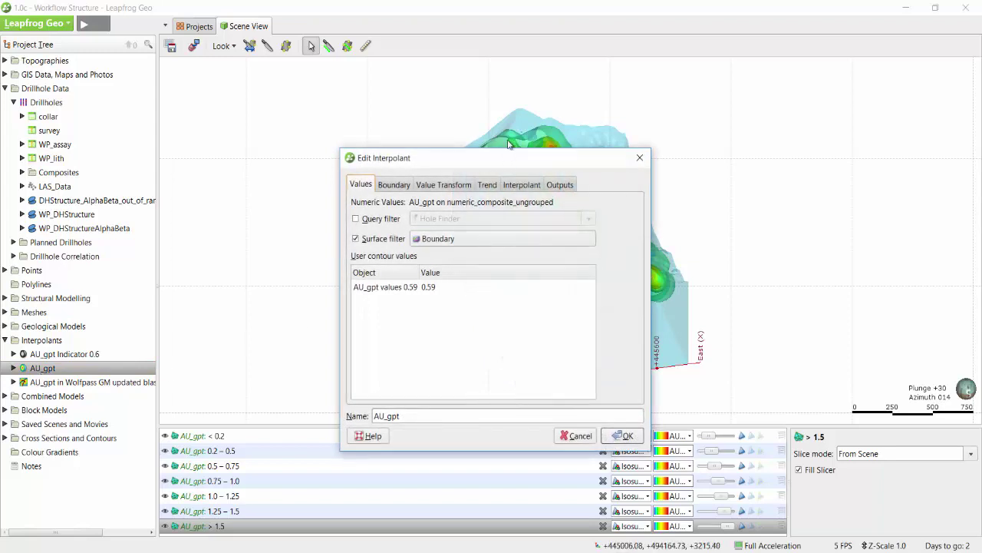
{"action": "left_click_drag", "start_coordinate": [444, 160], "coordinate": [292, 155]}
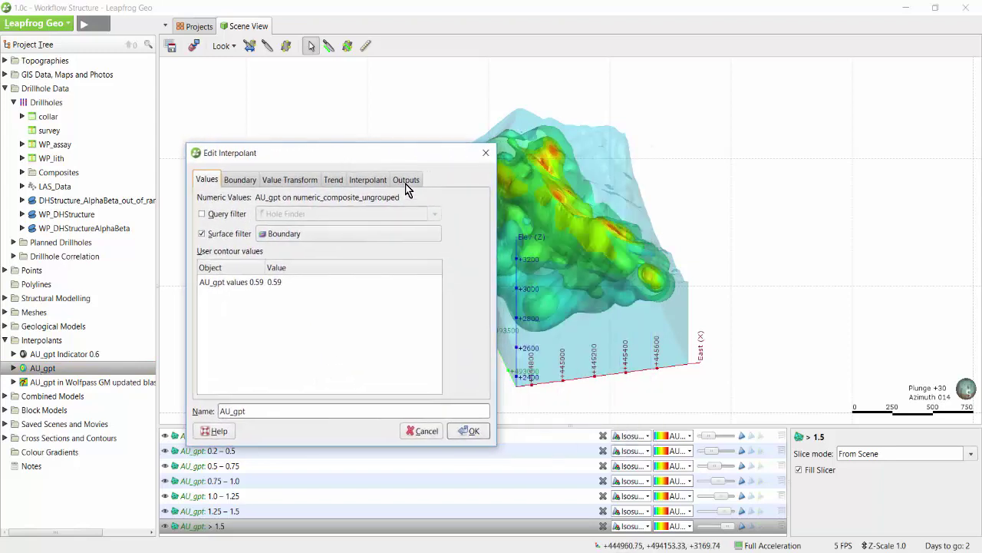
{"action": "left_click", "coordinate": [405, 181]}
{"action": "left_click", "coordinate": [373, 182]}
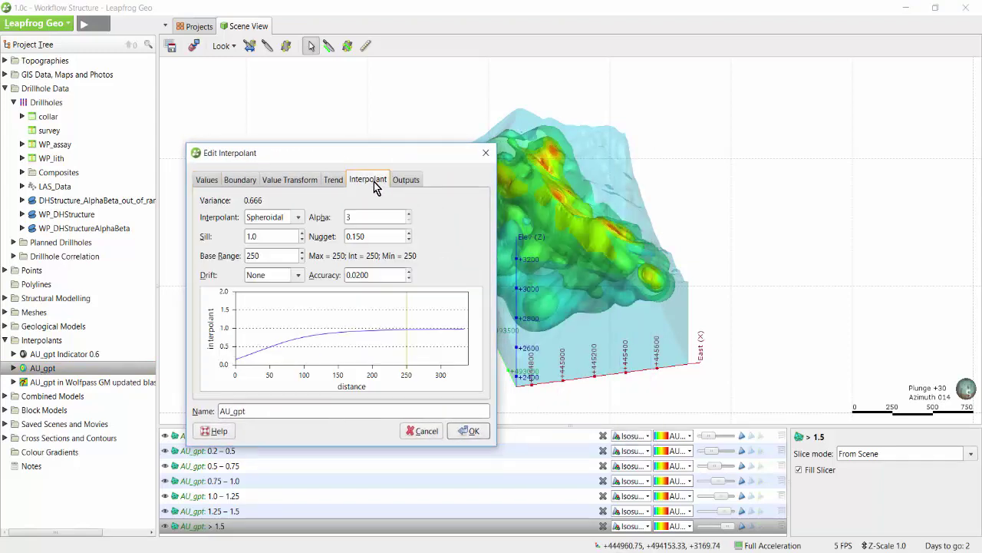
{"action": "left_click", "coordinate": [336, 184]}
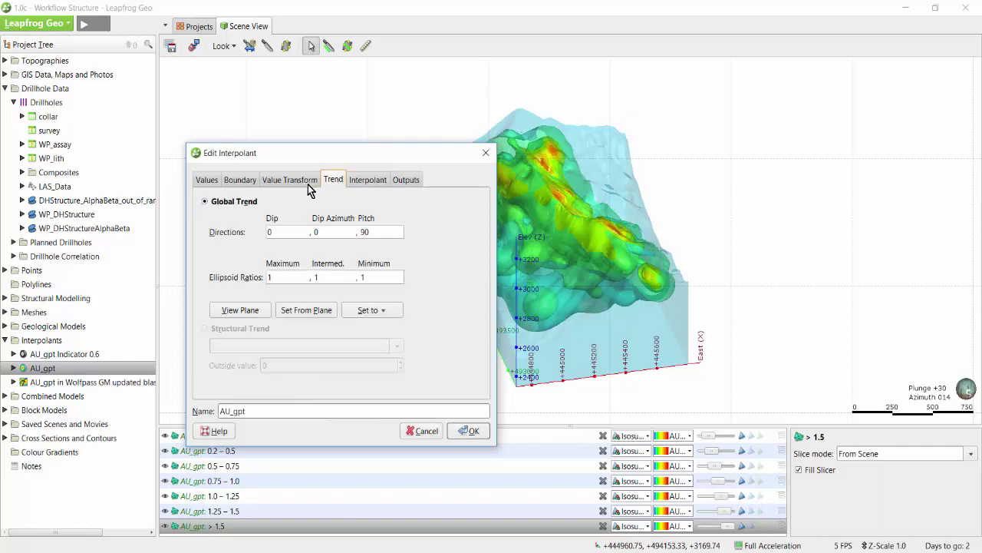
{"action": "left_click", "coordinate": [302, 184]}
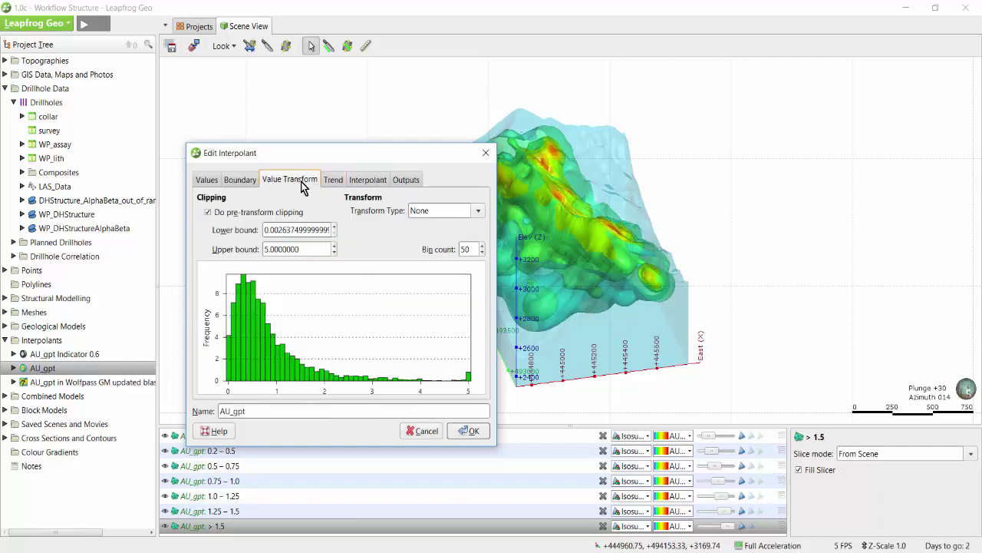
{"action": "left_click", "coordinate": [247, 184]}
{"action": "left_click", "coordinate": [208, 181]}
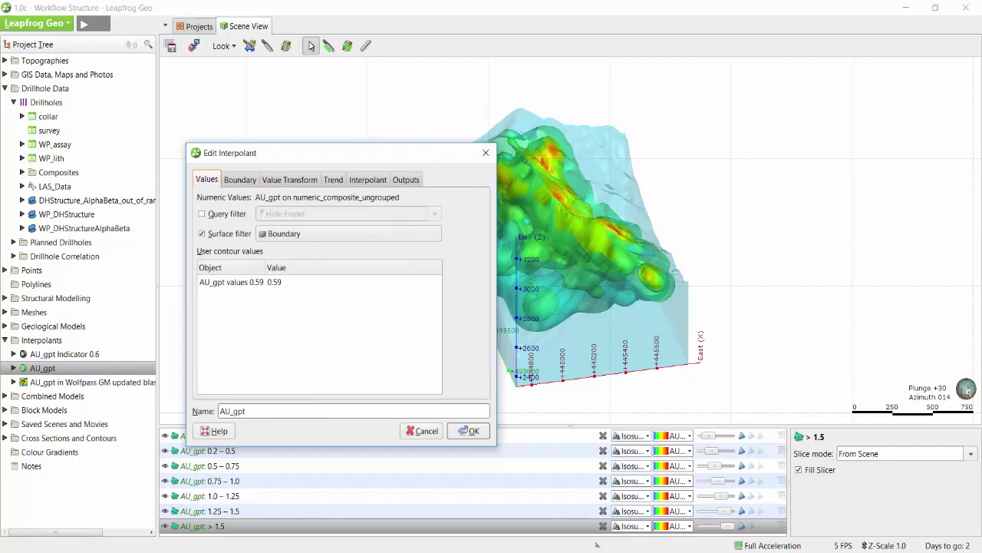
{"action": "left_click", "coordinate": [415, 432]}
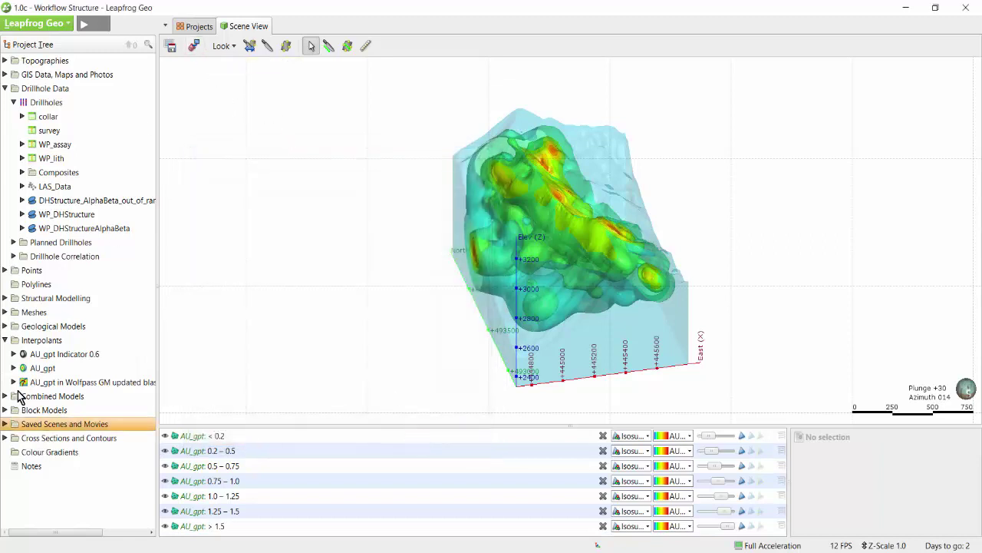
Check the new-interpolant options, clear the scene, and expand AU_gpt in Wolfpass GM's Sub-interpolants
{"action": "right_click", "coordinate": [43, 342]}
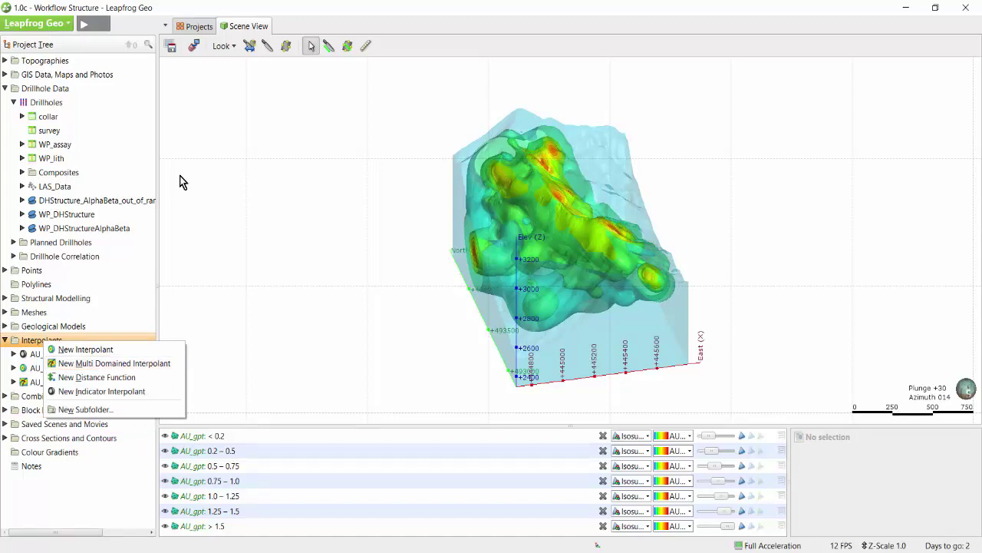
{"action": "left_click", "coordinate": [191, 47]}
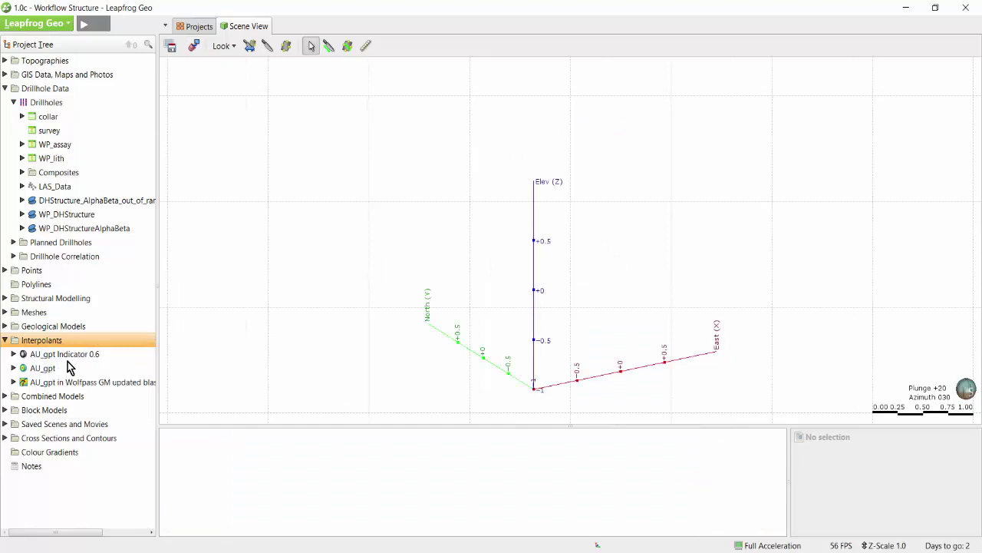
{"action": "left_click", "coordinate": [13, 382]}
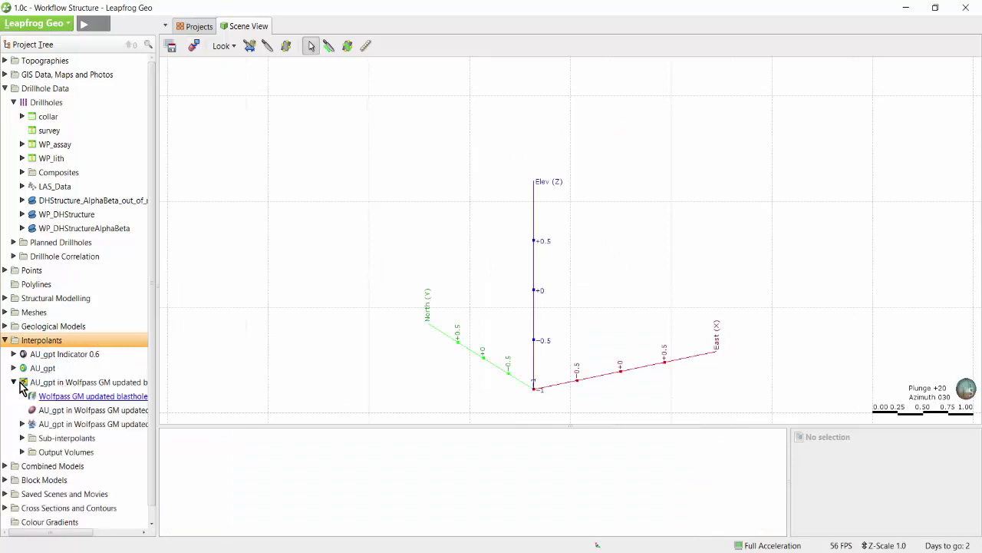
{"action": "left_click", "coordinate": [22, 437]}
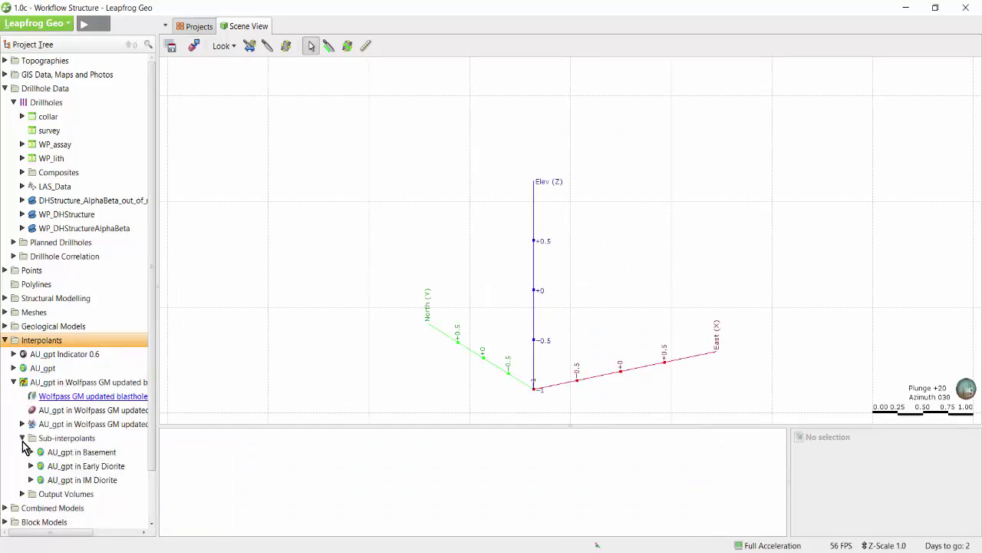
Add AU_gpt in Basement, Early Diorite and IM Diorite to the scene, orbiting between drops
{"action": "left_click", "coordinate": [110, 454]}
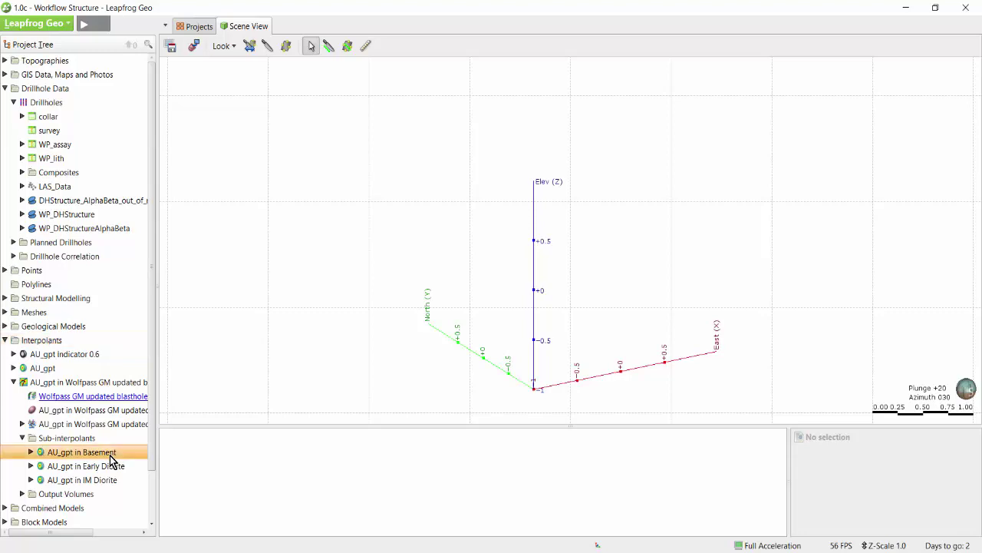
{"action": "left_click_drag", "start_coordinate": [110, 455], "coordinate": [338, 288]}
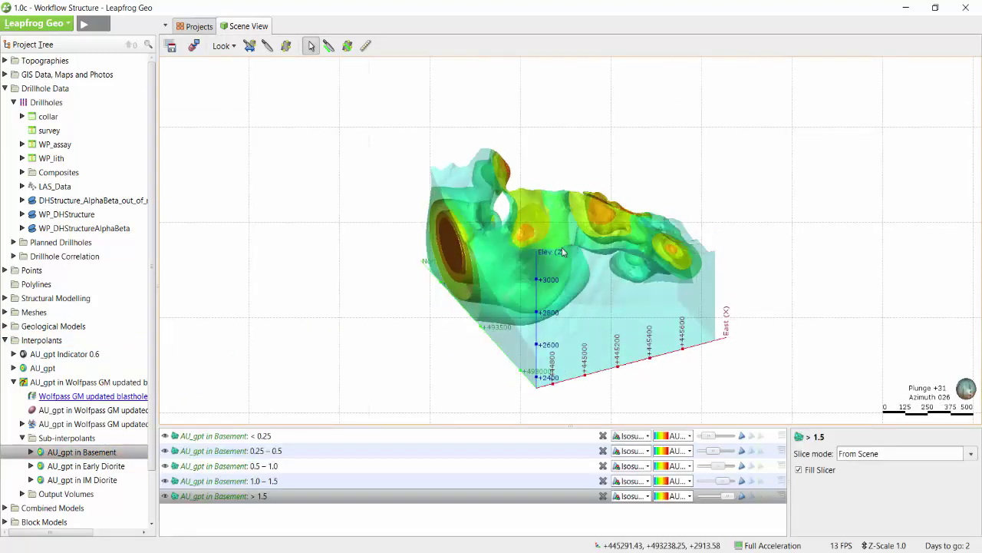
{"action": "left_click_drag", "start_coordinate": [562, 251], "coordinate": [553, 307]}
{"action": "left_click_drag", "start_coordinate": [121, 467], "coordinate": [351, 265]}
{"action": "left_click_drag", "start_coordinate": [499, 185], "coordinate": [506, 307]}
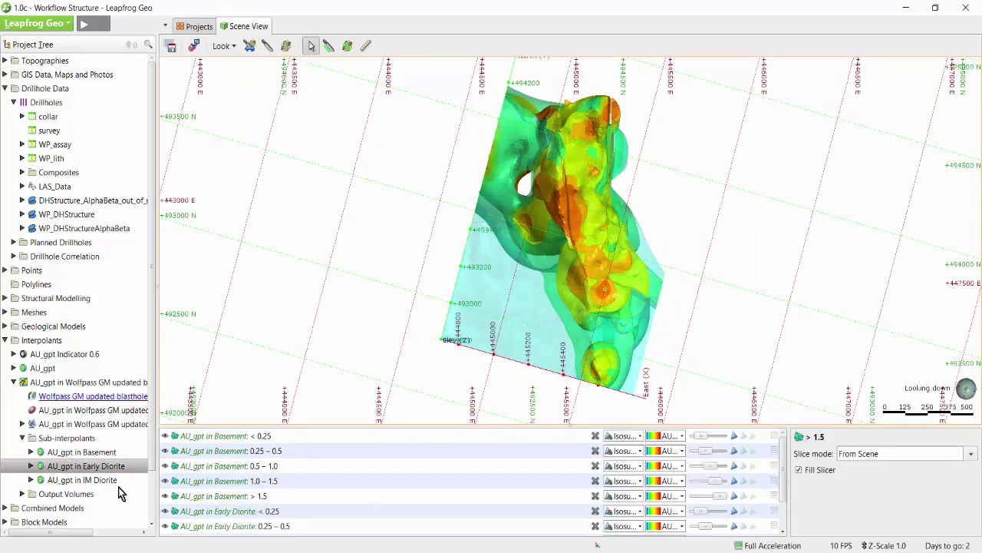
{"action": "left_click_drag", "start_coordinate": [119, 480], "coordinate": [373, 310]}
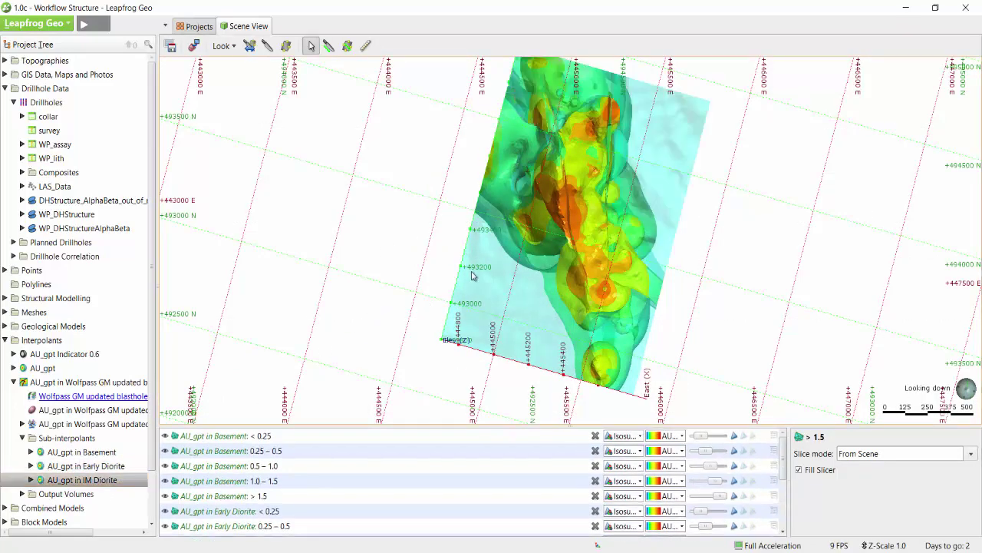
{"action": "left_click_drag", "start_coordinate": [473, 276], "coordinate": [475, 338]}
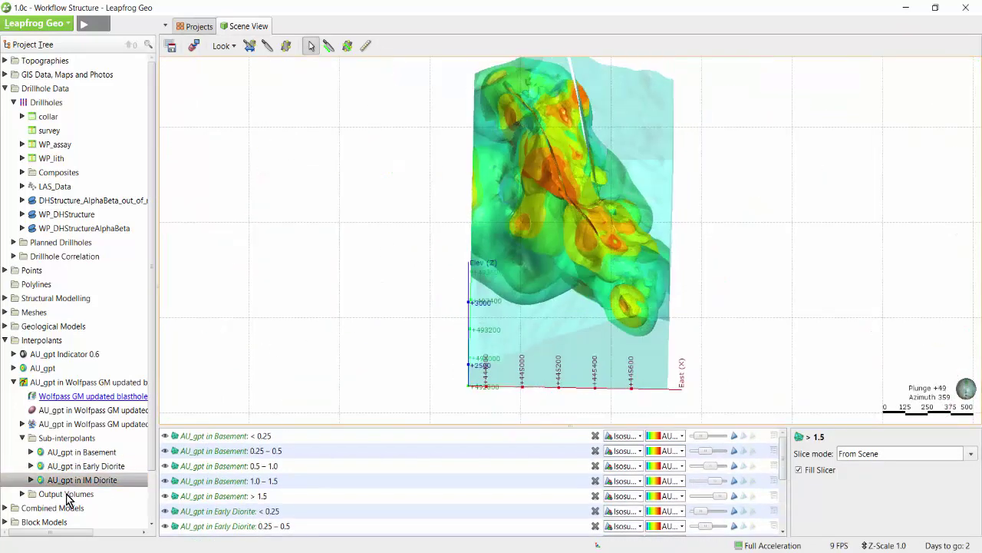
{"action": "double_click", "coordinate": [77, 453]}
{"action": "left_click", "coordinate": [453, 182]}
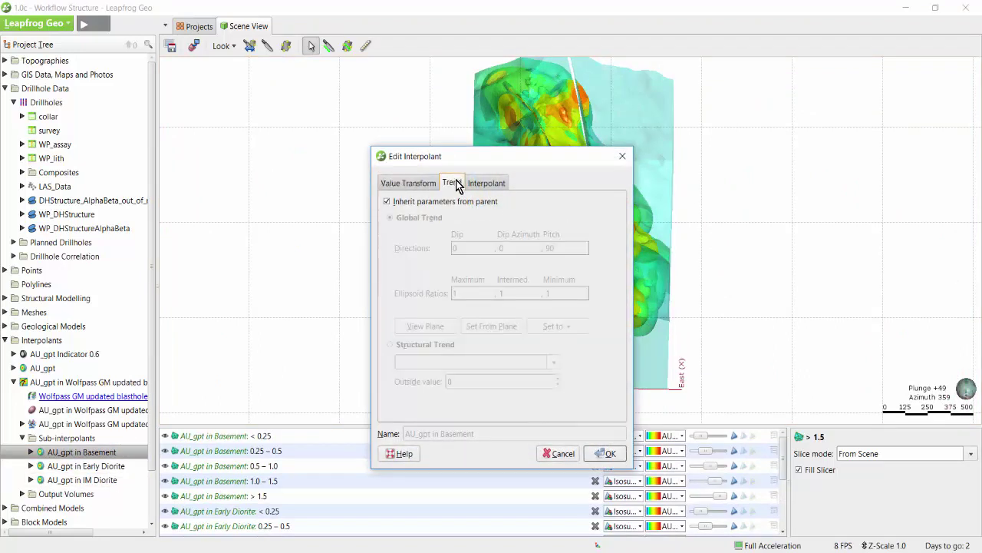
{"action": "left_click", "coordinate": [487, 182]}
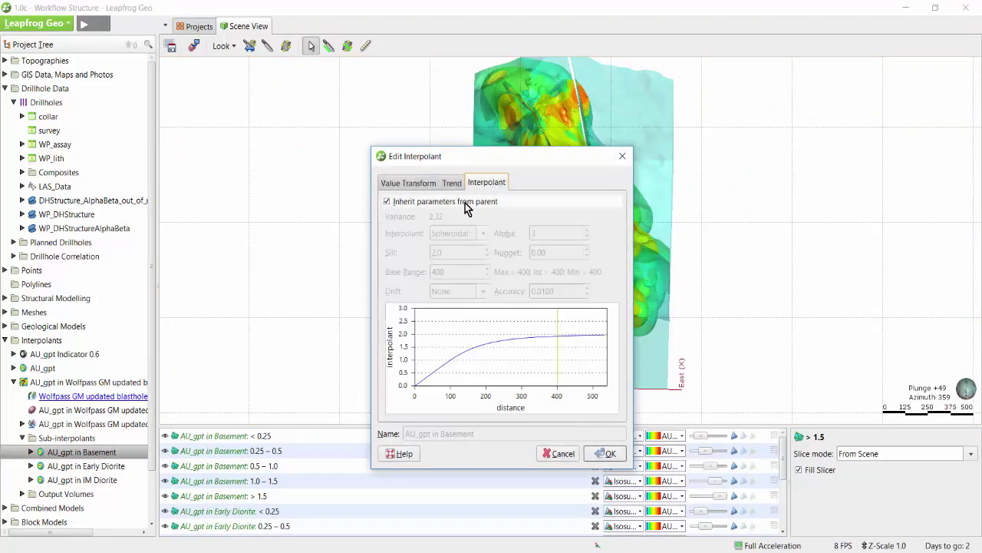
{"action": "left_click", "coordinate": [470, 201]}
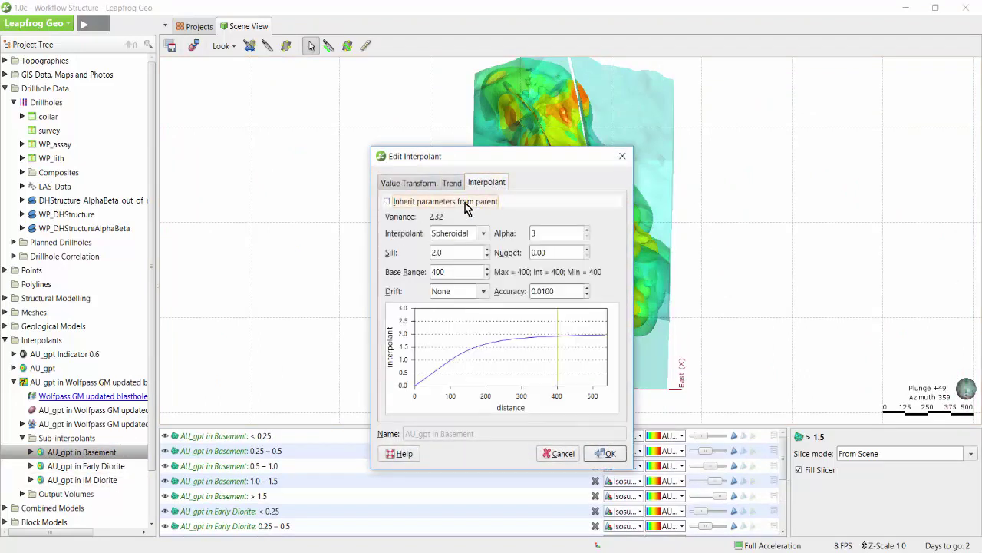
{"action": "left_click", "coordinate": [562, 453]}
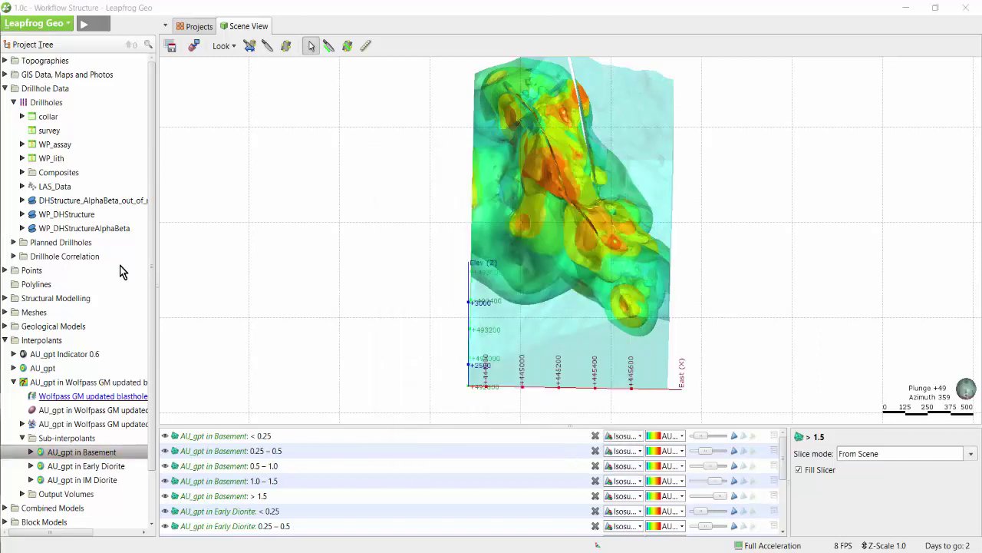
Clear the scene and expand Combined Model > Output Volumes > Early Diorite to its seven grade ranges
{"action": "left_click", "coordinate": [194, 46]}
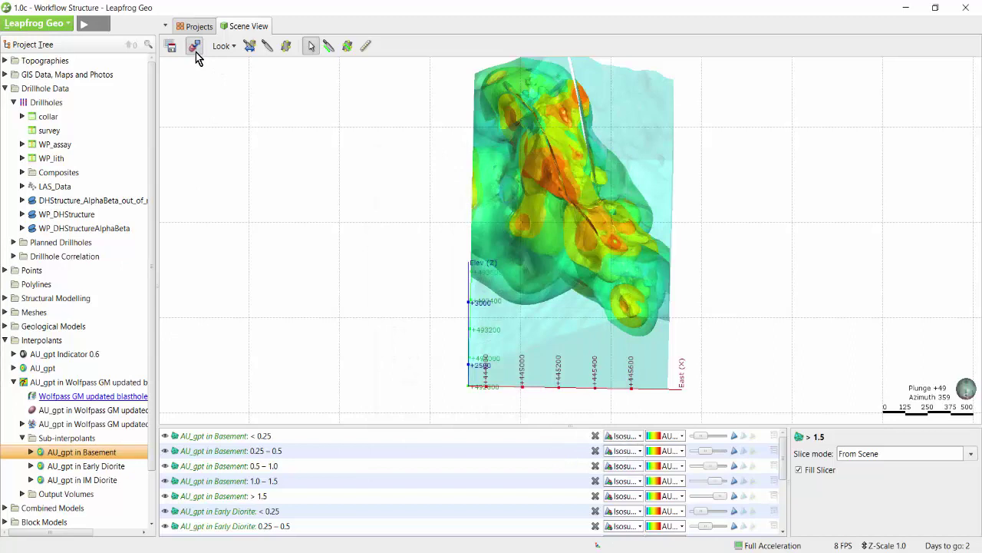
{"action": "left_click", "coordinate": [5, 508]}
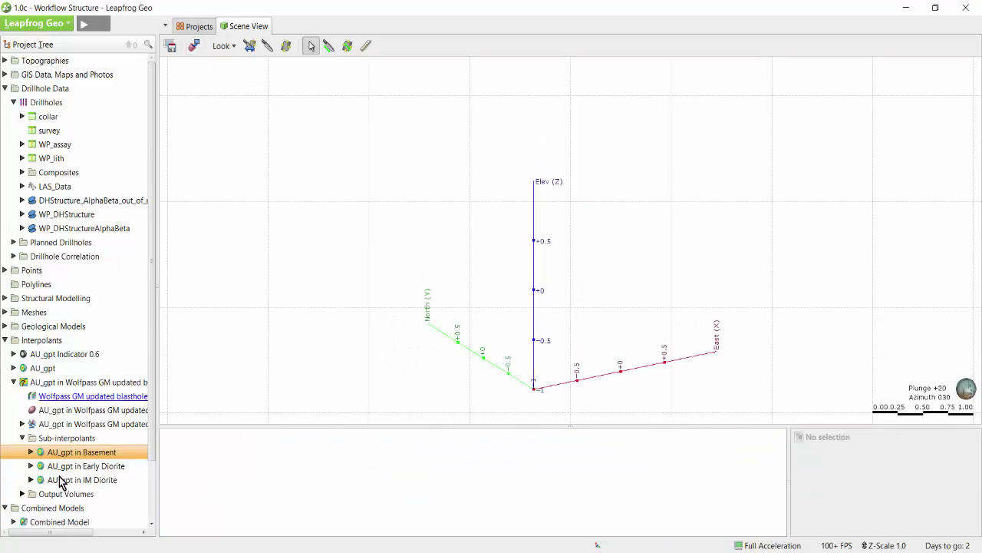
{"action": "scroll", "coordinate": [62, 477], "scroll_direction": "down", "scroll_amount": 3}
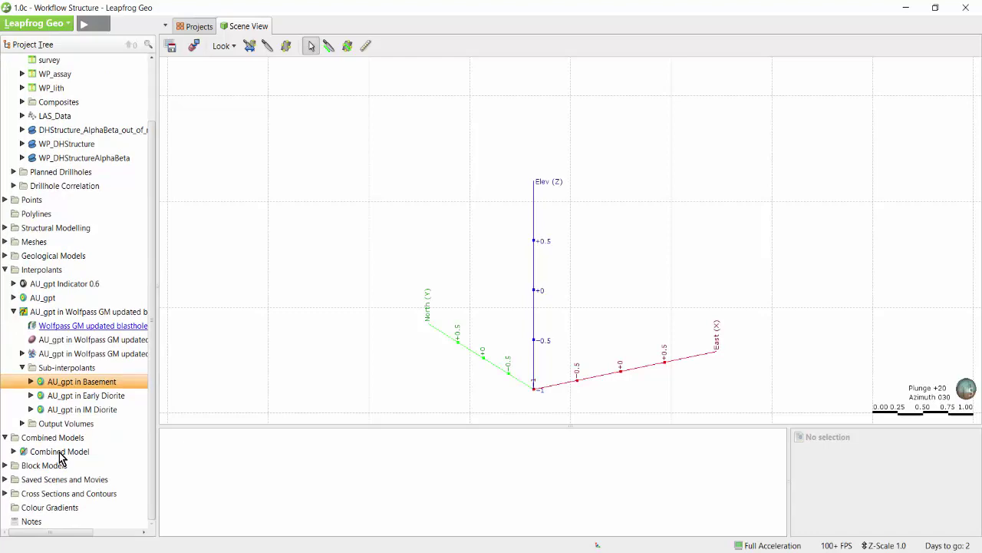
{"action": "left_click", "coordinate": [14, 452]}
{"action": "scroll", "coordinate": [17, 456], "scroll_direction": "down", "scroll_amount": 2}
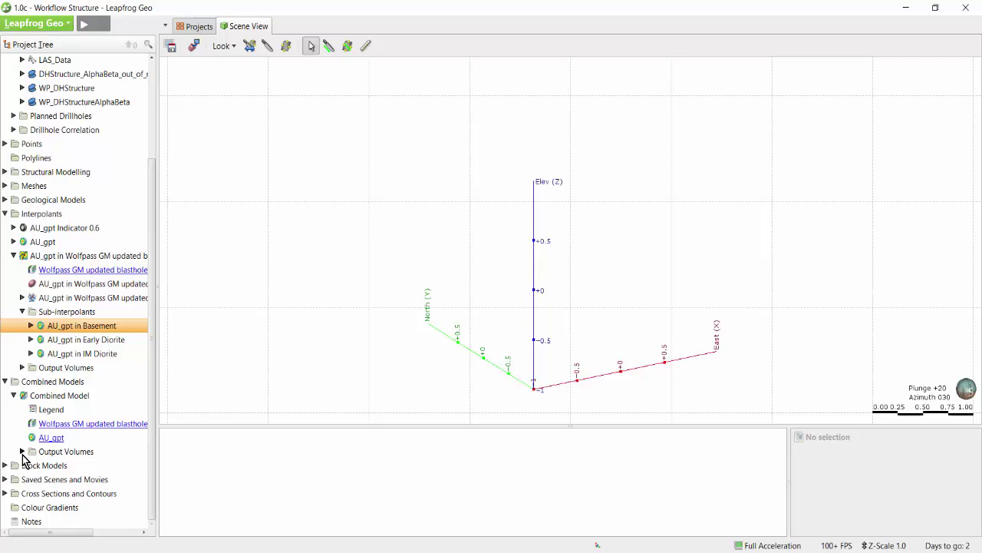
{"action": "left_click", "coordinate": [22, 452]}
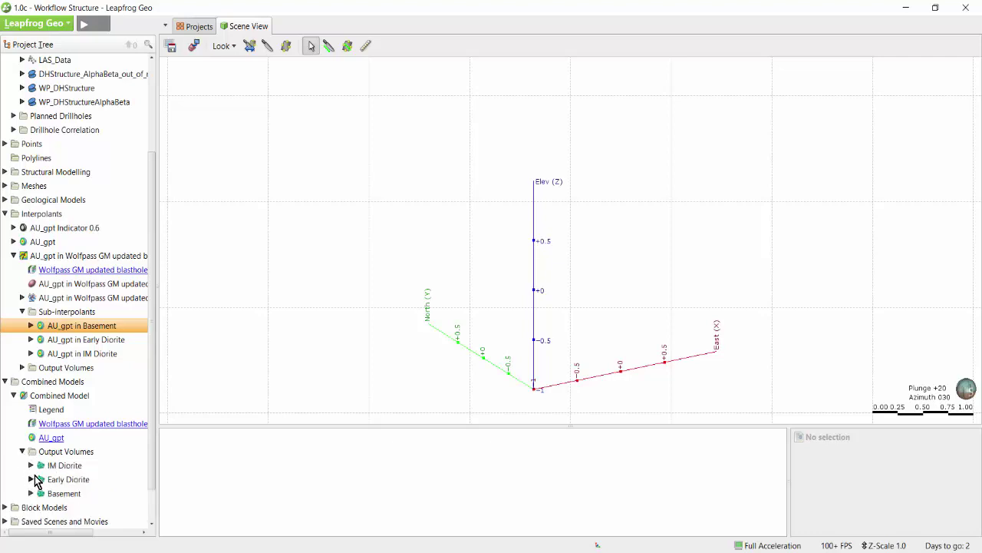
{"action": "left_click", "coordinate": [31, 479]}
{"action": "scroll", "coordinate": [100, 434], "scroll_direction": "down", "scroll_amount": 3}
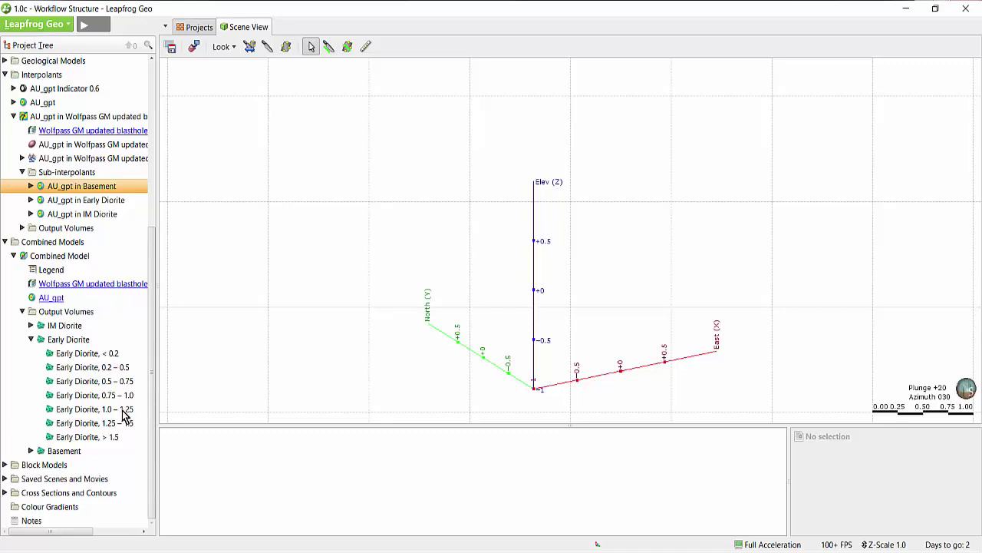
Add Early Diorite shells 1.25–1.5, >1.5, 1.0–1.25, 0.5–0.75 and 0.2–0.5, then clear the scene
{"action": "left_click_drag", "start_coordinate": [121, 427], "coordinate": [328, 304]}
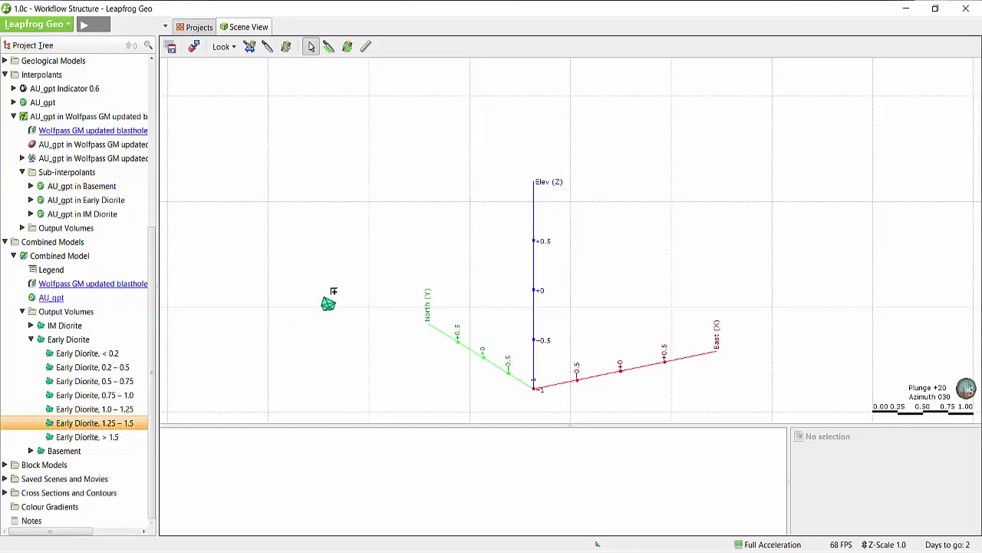
{"action": "left_click_drag", "start_coordinate": [121, 437], "coordinate": [338, 330]}
{"action": "left_click_drag", "start_coordinate": [369, 316], "coordinate": [430, 338]}
{"action": "left_click_drag", "start_coordinate": [92, 409], "coordinate": [295, 336]}
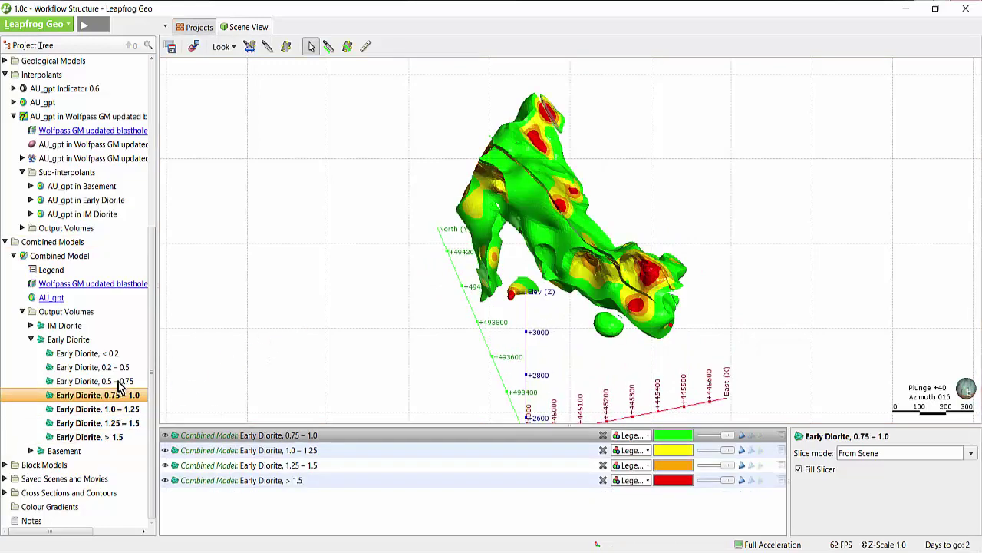
{"action": "left_click_drag", "start_coordinate": [128, 380], "coordinate": [222, 335]}
{"action": "left_click_drag", "start_coordinate": [129, 368], "coordinate": [258, 322]}
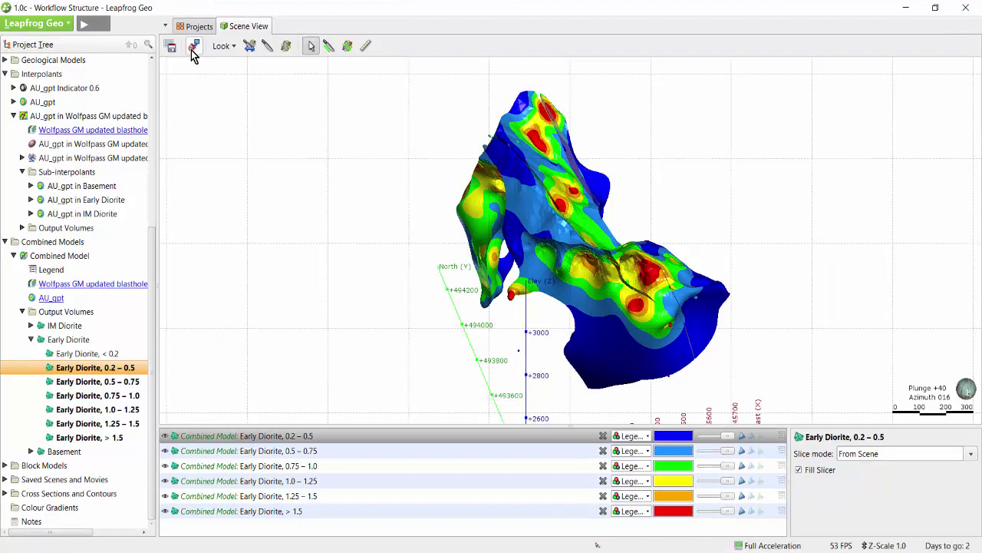
{"action": "left_click", "coordinate": [193, 46]}
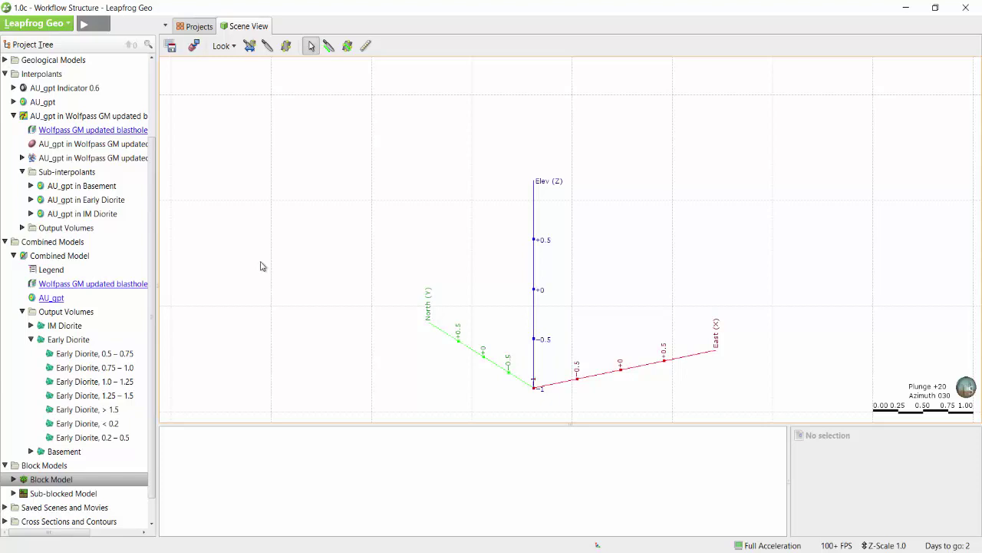
Under Topographies > Topography, follow the Keep link to Meshes > Keep, then its Keep link to Points > Keep
{"action": "scroll", "coordinate": [115, 137], "scroll_direction": "up", "scroll_amount": 3}
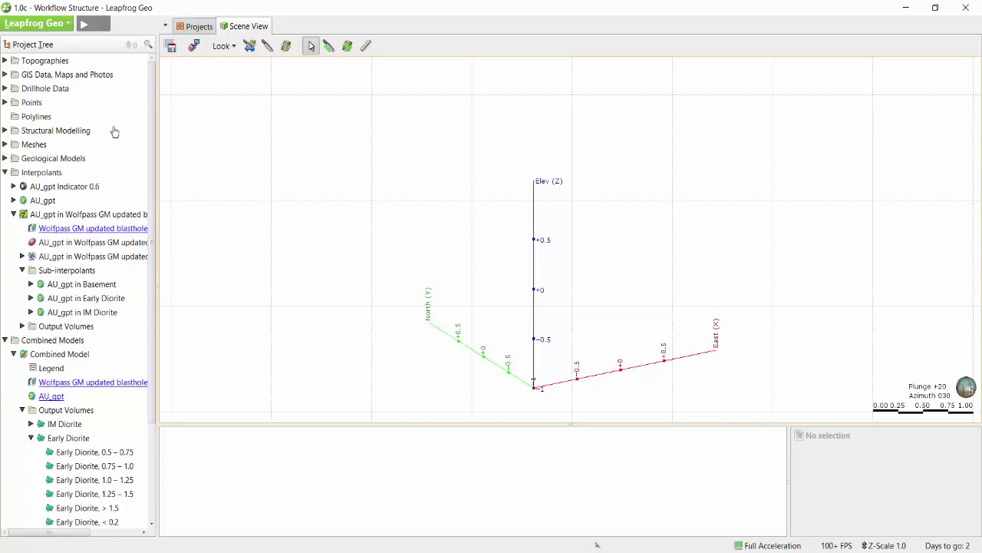
{"action": "left_click", "coordinate": [5, 61]}
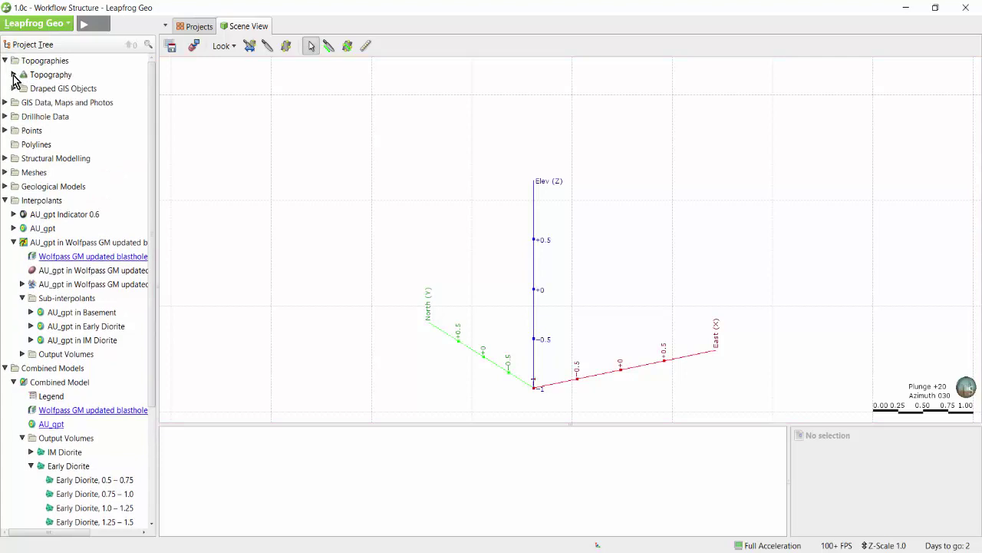
{"action": "left_click", "coordinate": [13, 75]}
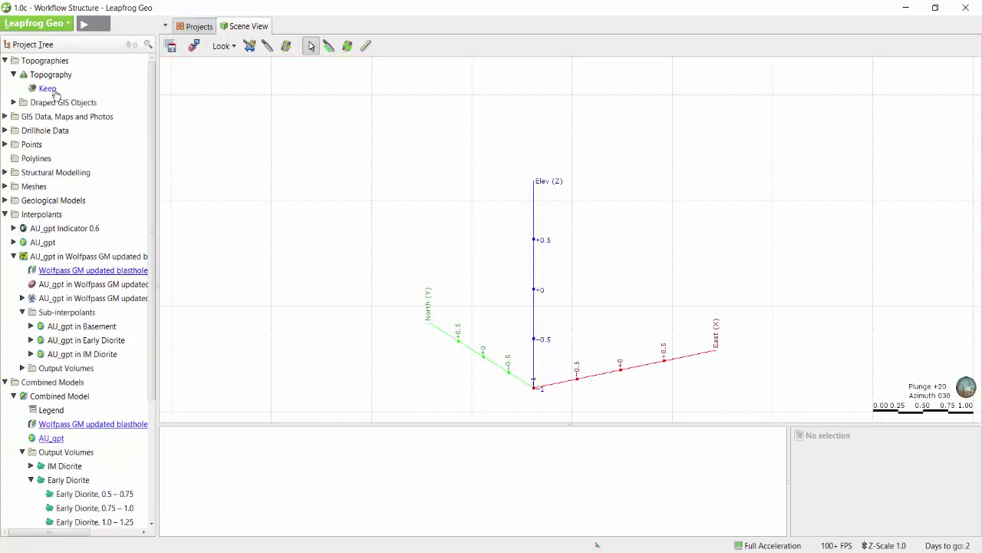
{"action": "left_click", "coordinate": [47, 89]}
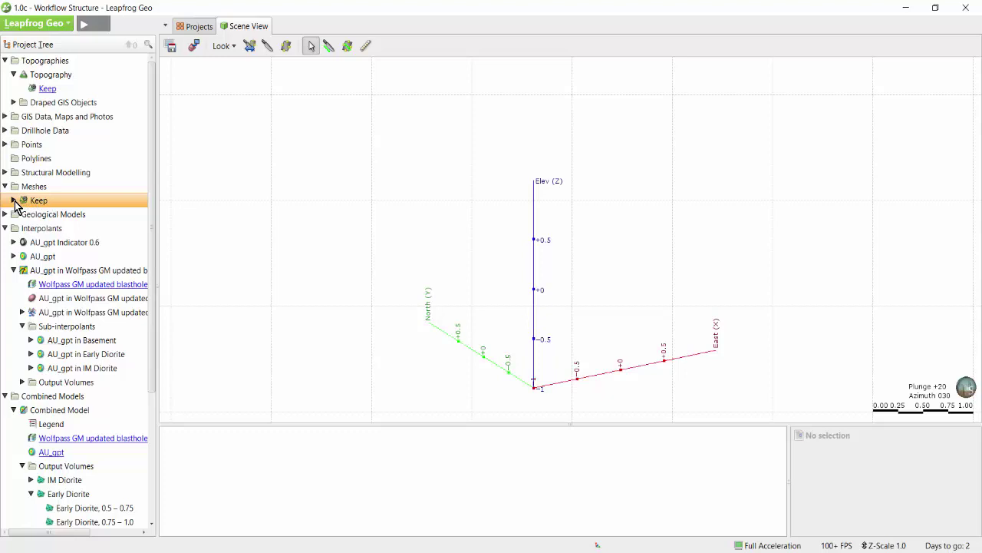
{"action": "left_click", "coordinate": [14, 200]}
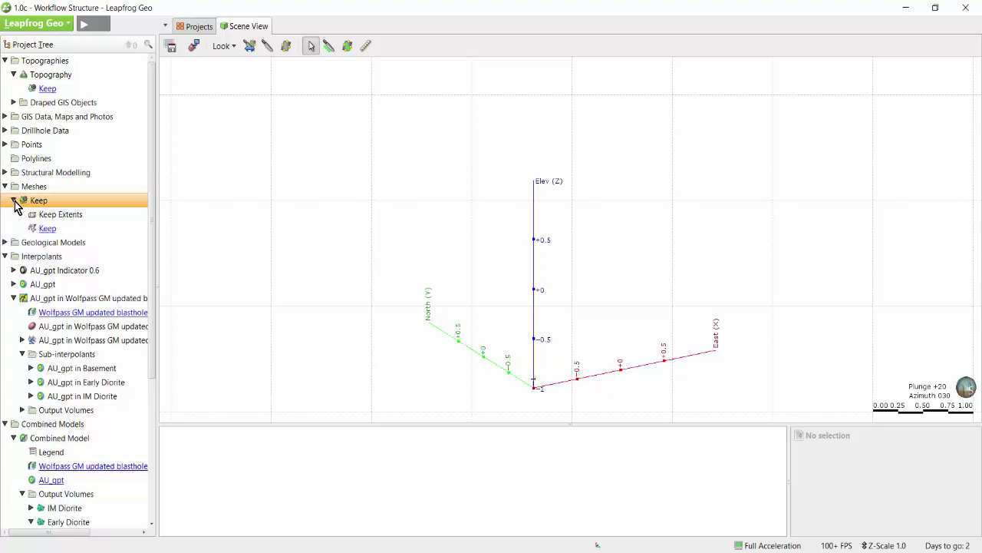
{"action": "left_click", "coordinate": [48, 228]}
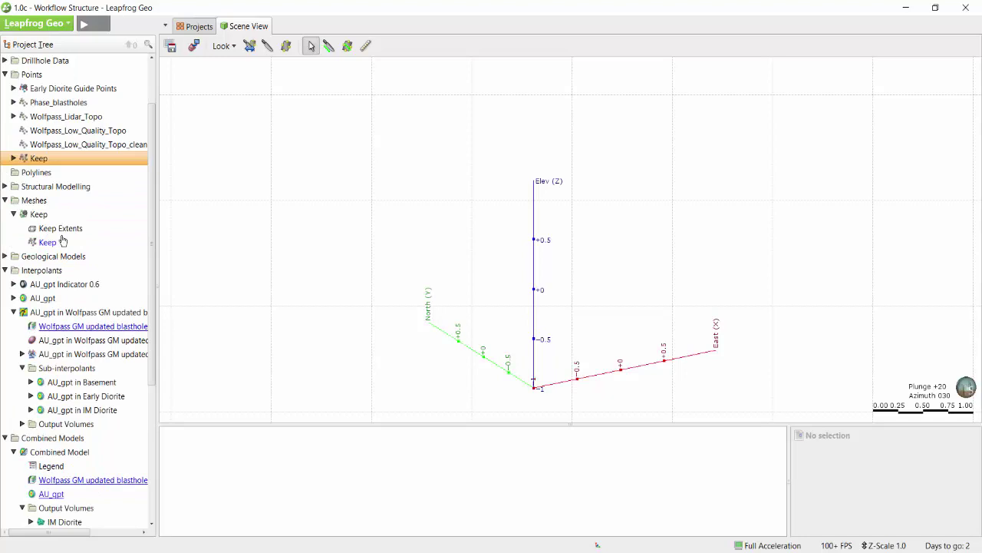
In Wolfpass GM updated blastholes > Lithologies, follow split_dykes to its source drillhole column
{"action": "scroll", "coordinate": [63, 241], "scroll_direction": "down", "scroll_amount": 4}
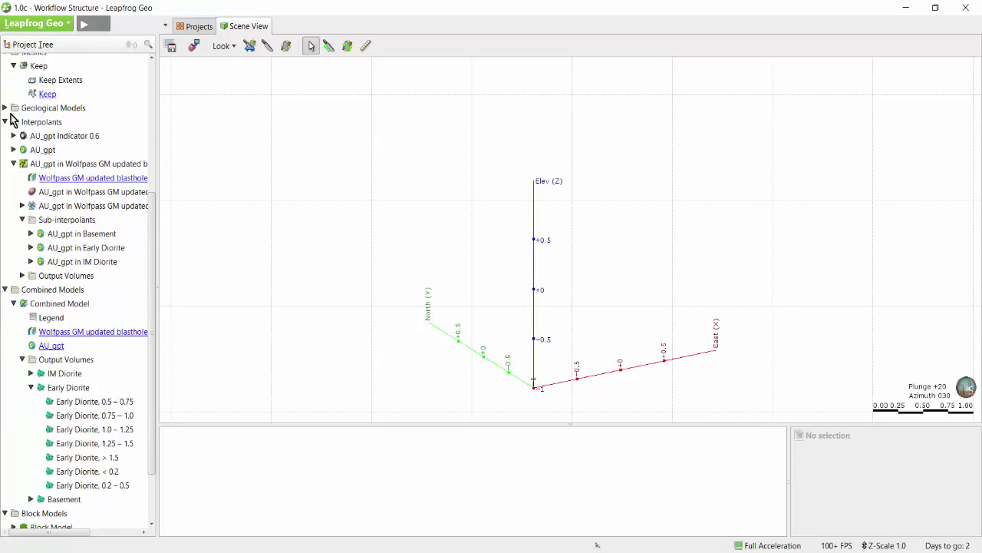
{"action": "left_click", "coordinate": [6, 108]}
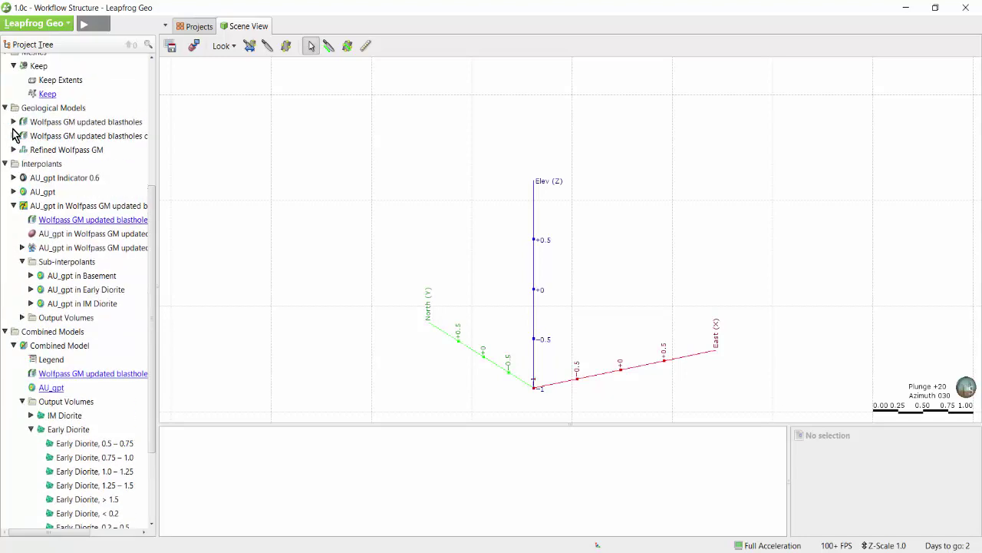
{"action": "left_click", "coordinate": [14, 123]}
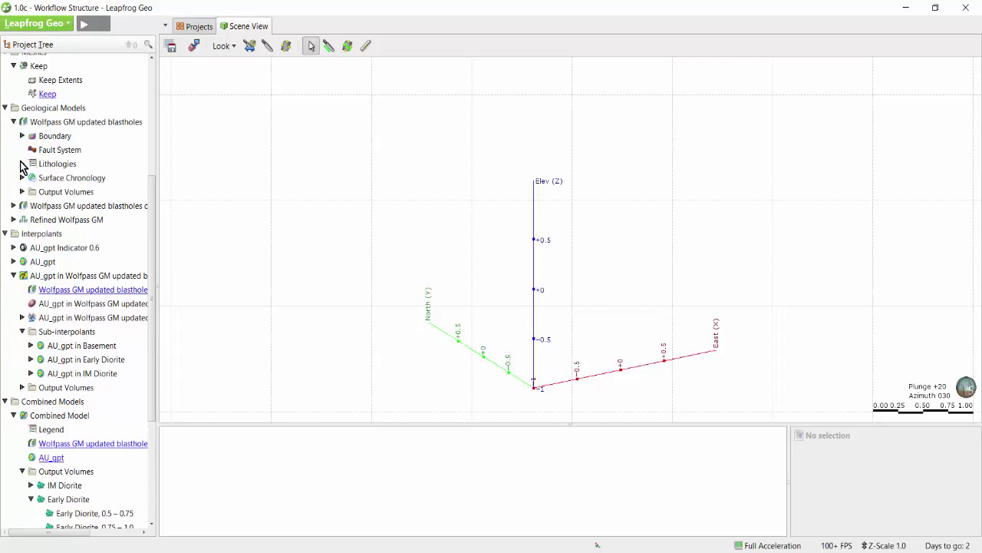
{"action": "left_click", "coordinate": [21, 163]}
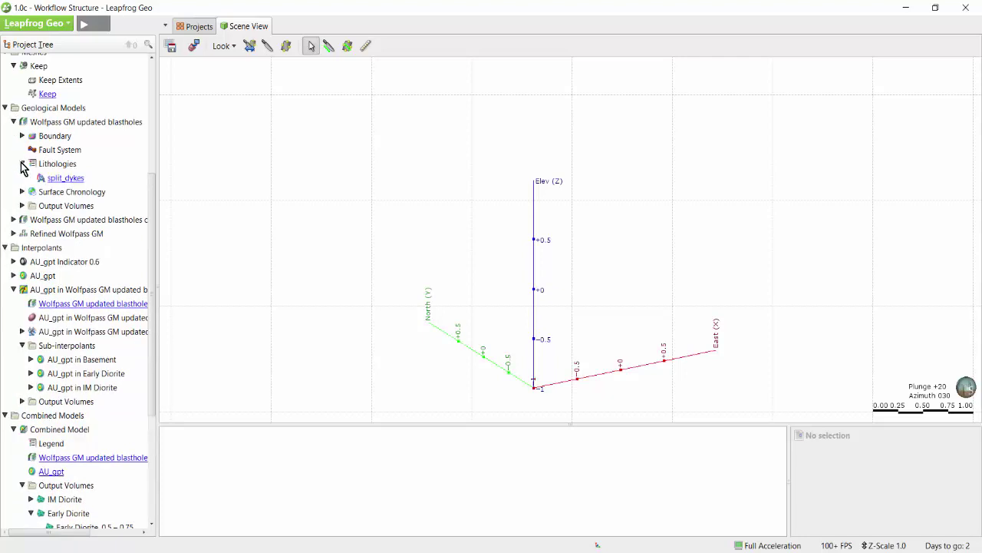
{"action": "left_click", "coordinate": [74, 179]}
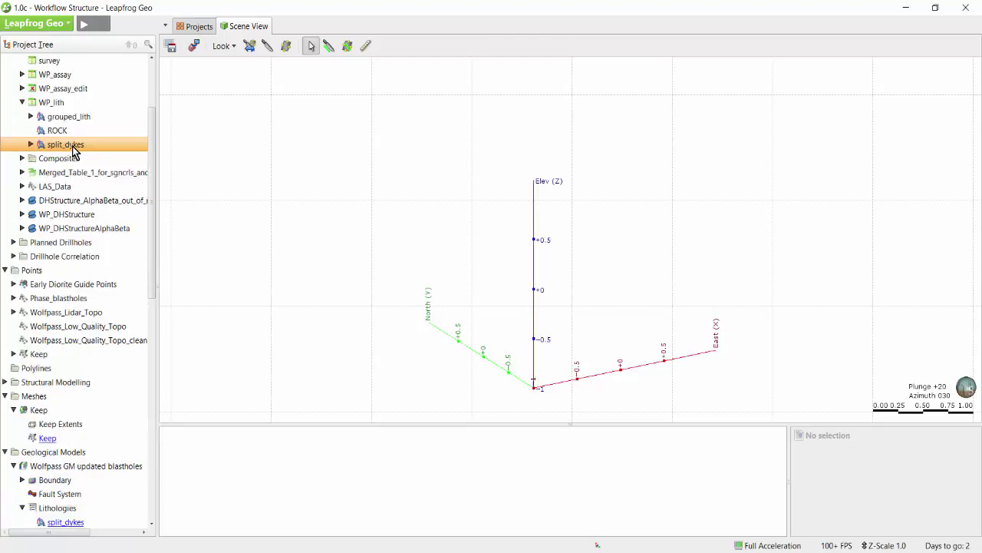
Under AU_gpt > AU_gpt values, follow the AU_gpt link to the numeric_composite_ungrouped source column
{"action": "scroll", "coordinate": [75, 152], "scroll_direction": "down", "scroll_amount": 8}
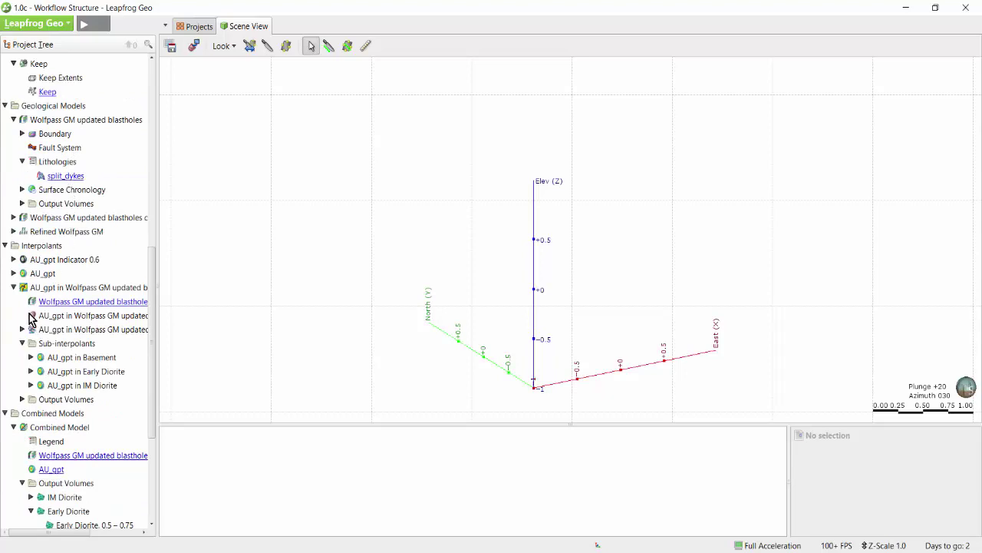
{"action": "left_click", "coordinate": [14, 274]}
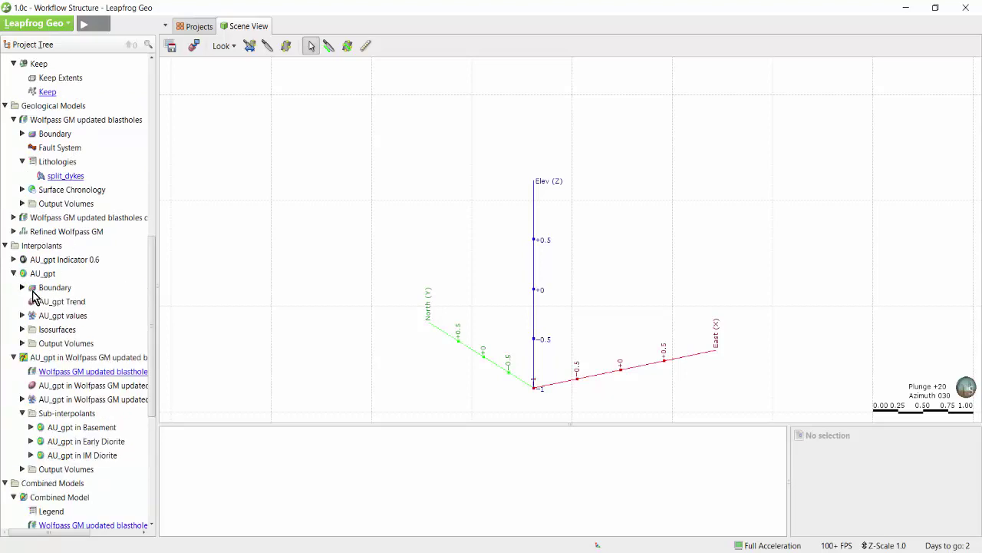
{"action": "left_click", "coordinate": [22, 315]}
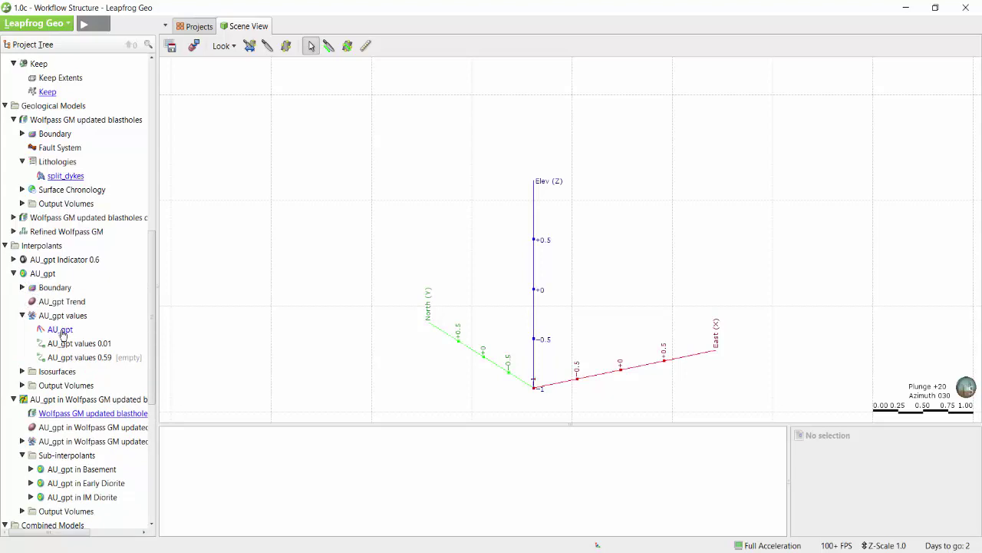
{"action": "left_click", "coordinate": [60, 329]}
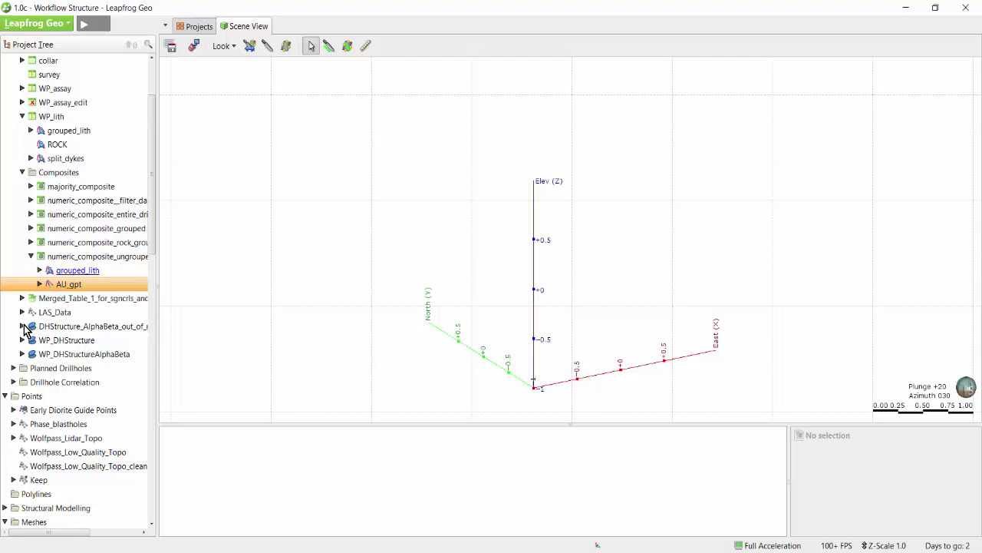
{"action": "scroll", "coordinate": [18, 361], "scroll_direction": "down", "scroll_amount": 5}
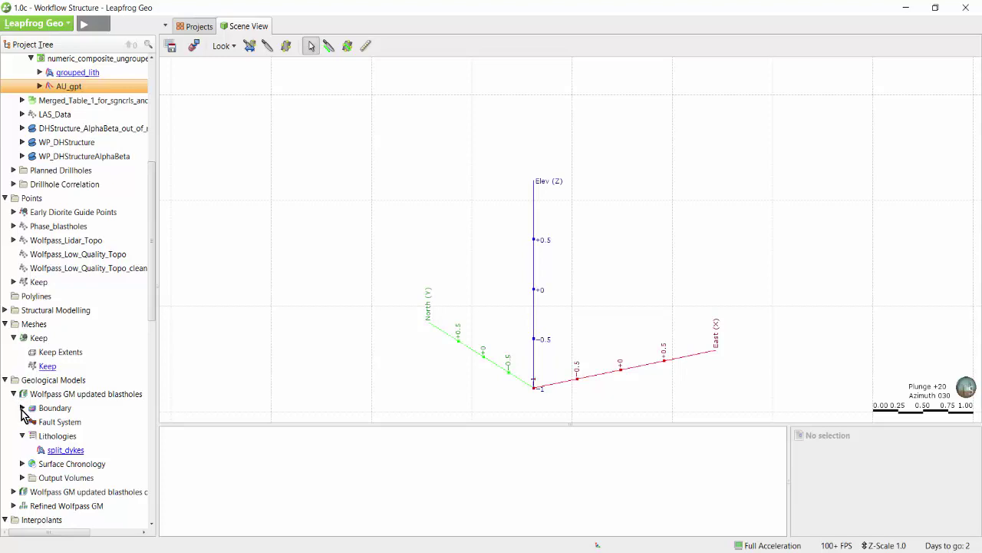
Expand Boundary, then confirm both Wolfpass GM models show a 'No Comments' popup
{"action": "left_click", "coordinate": [23, 407]}
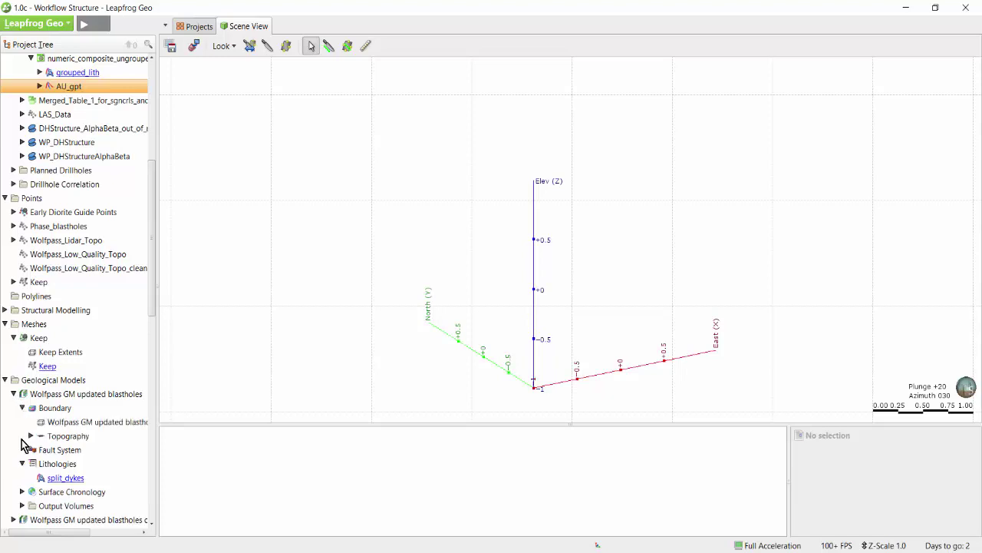
{"action": "right_click", "coordinate": [80, 396]}
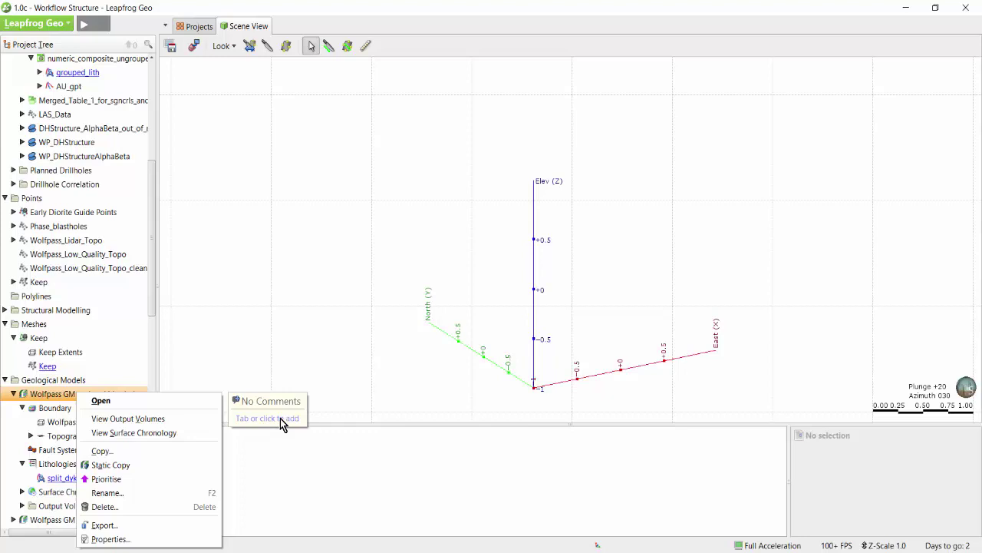
{"action": "scroll", "coordinate": [92, 469], "scroll_direction": "down", "scroll_amount": 1}
{"action": "right_click", "coordinate": [93, 470]}
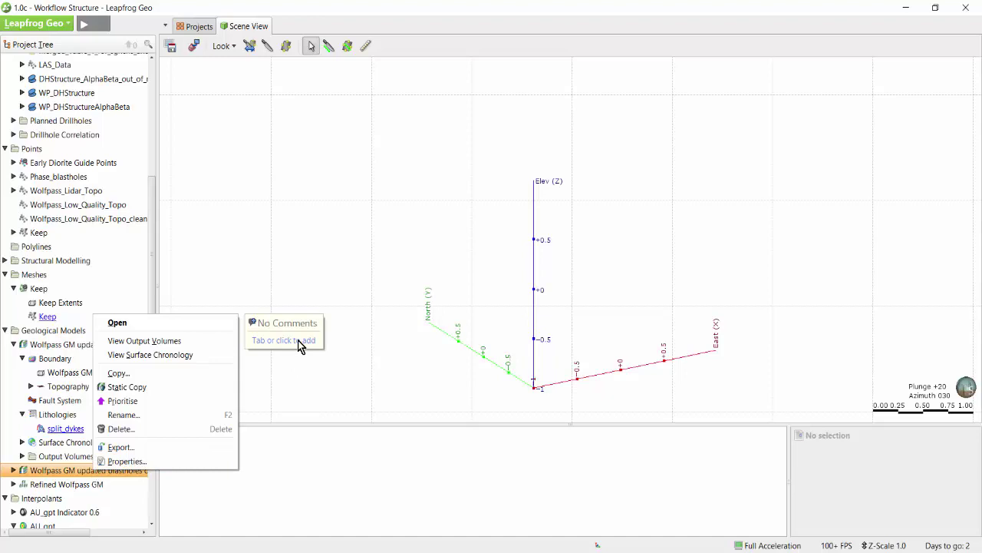
{"action": "left_click", "coordinate": [125, 478]}
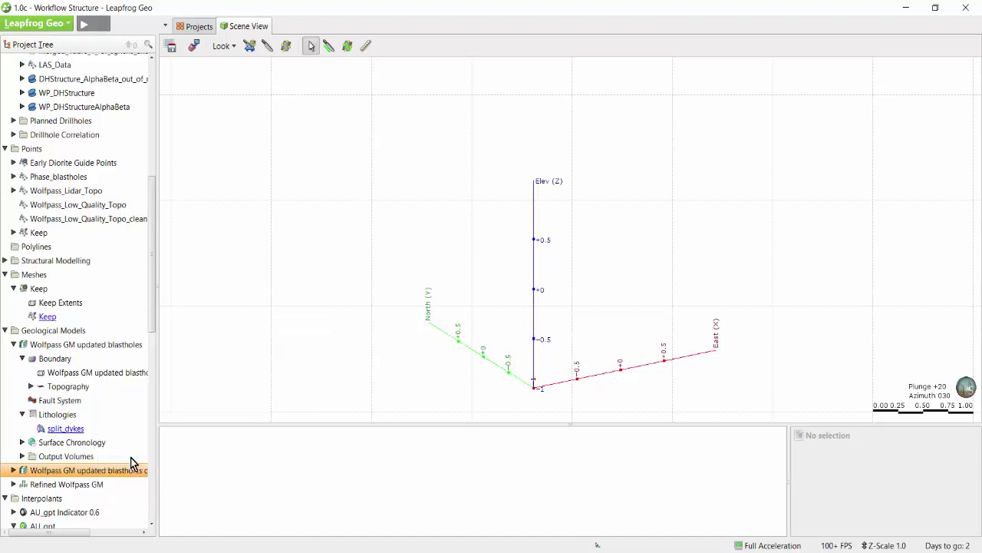
Open the project Notes from the bottom of the Project Tree as a blank Notes tab
{"action": "scroll", "coordinate": [132, 446], "scroll_direction": "down", "scroll_amount": 11}
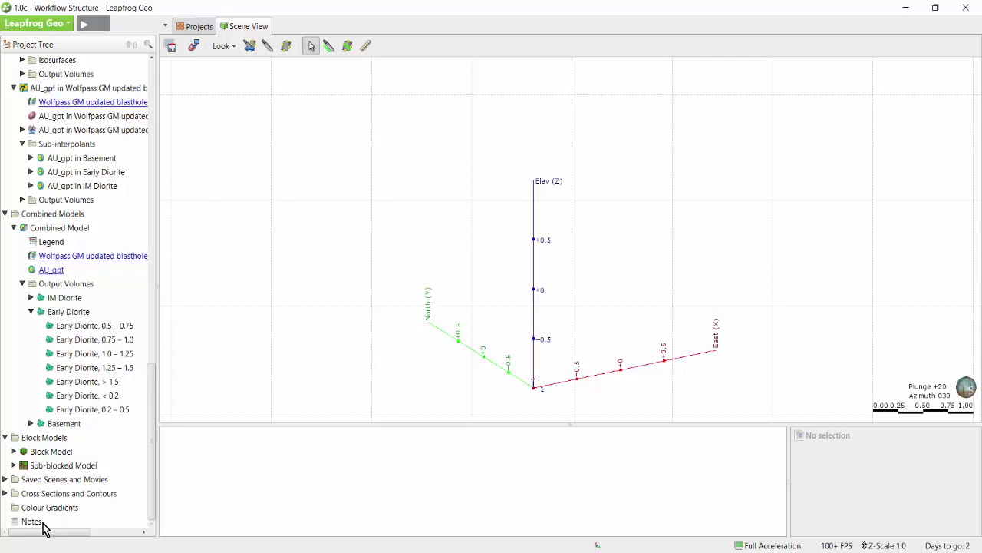
{"action": "left_click", "coordinate": [44, 524]}
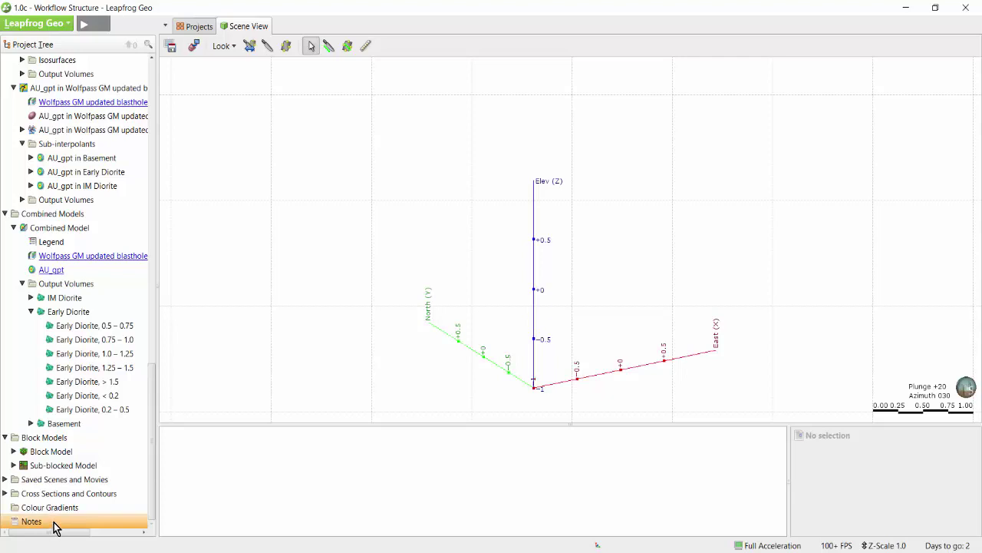
{"action": "double_click", "coordinate": [53, 524]}
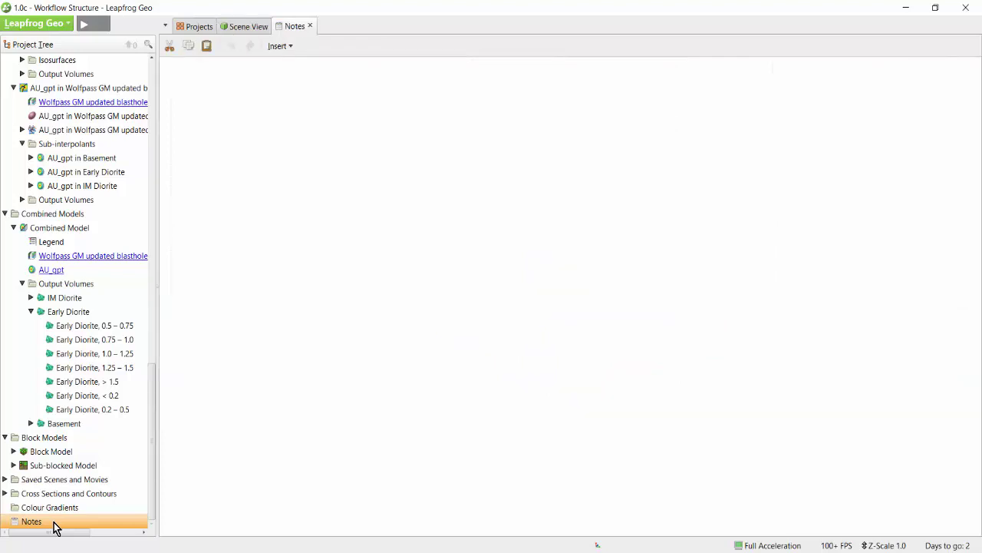